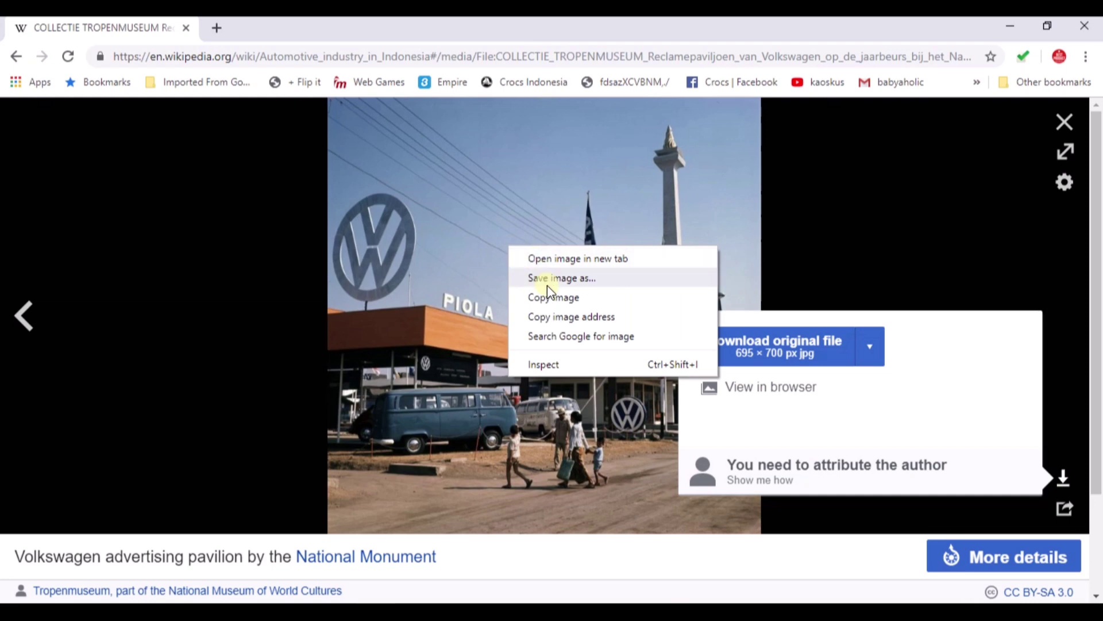
left_click(547, 282)
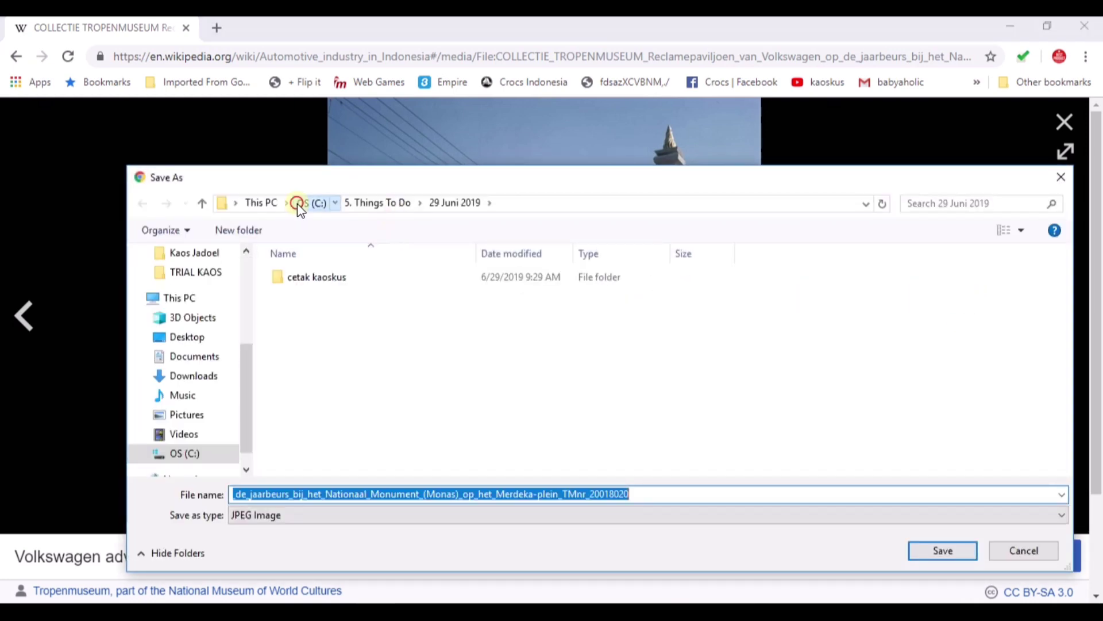
left_click(297, 203)
left_click(352, 390)
key("n")
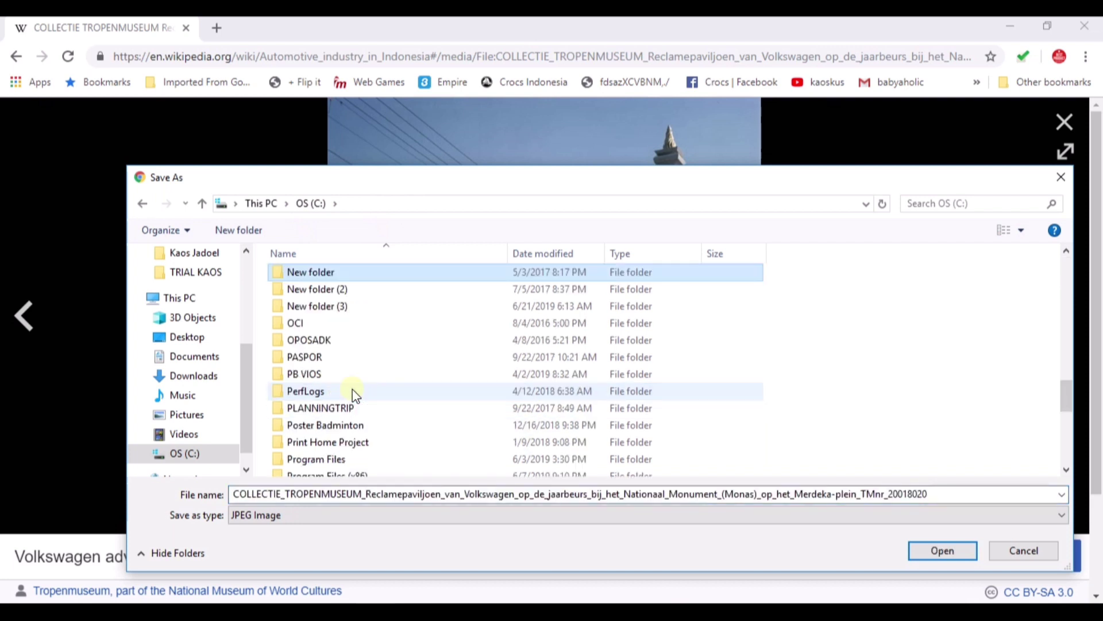
key("Down")
key("Down")
key("Down")
key("Down")
key("Down")
key("Down")
key("Down")
key("Down")
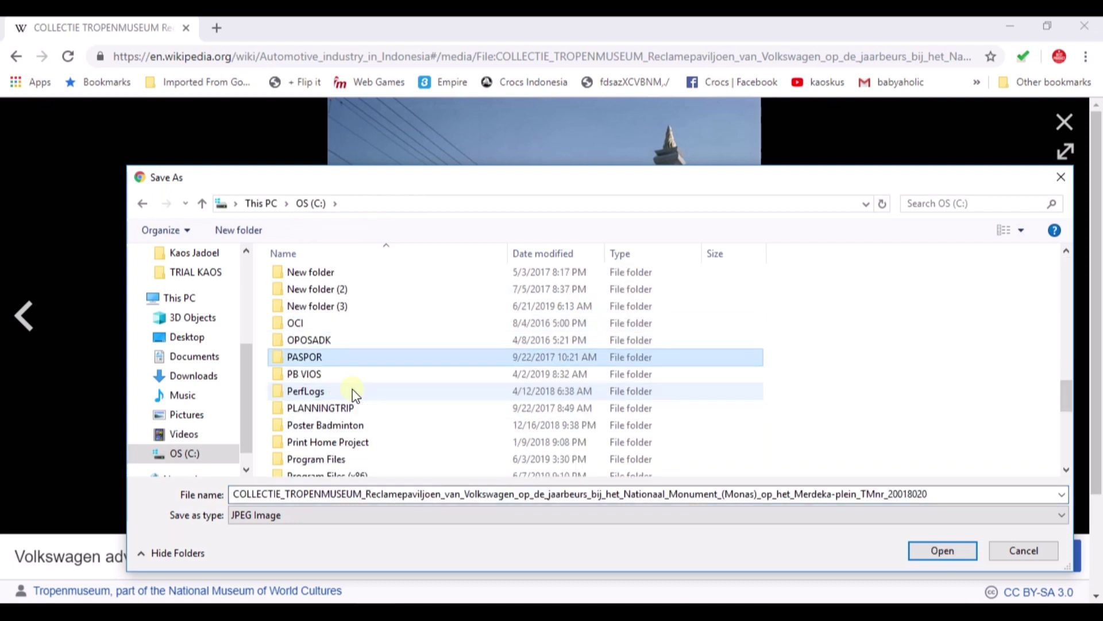
key("Down")
key("Down")
key("Down")
key("Down")
key("Down")
key("Down")
key("Down")
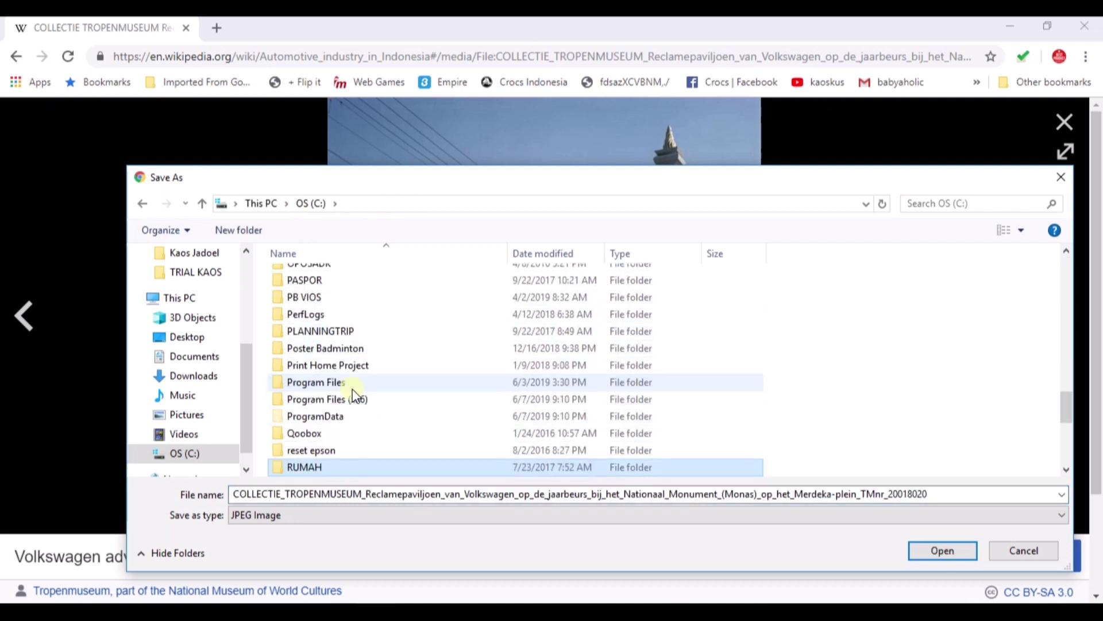
scroll(353, 391, "up", 3)
scroll(353, 388, "up", 15)
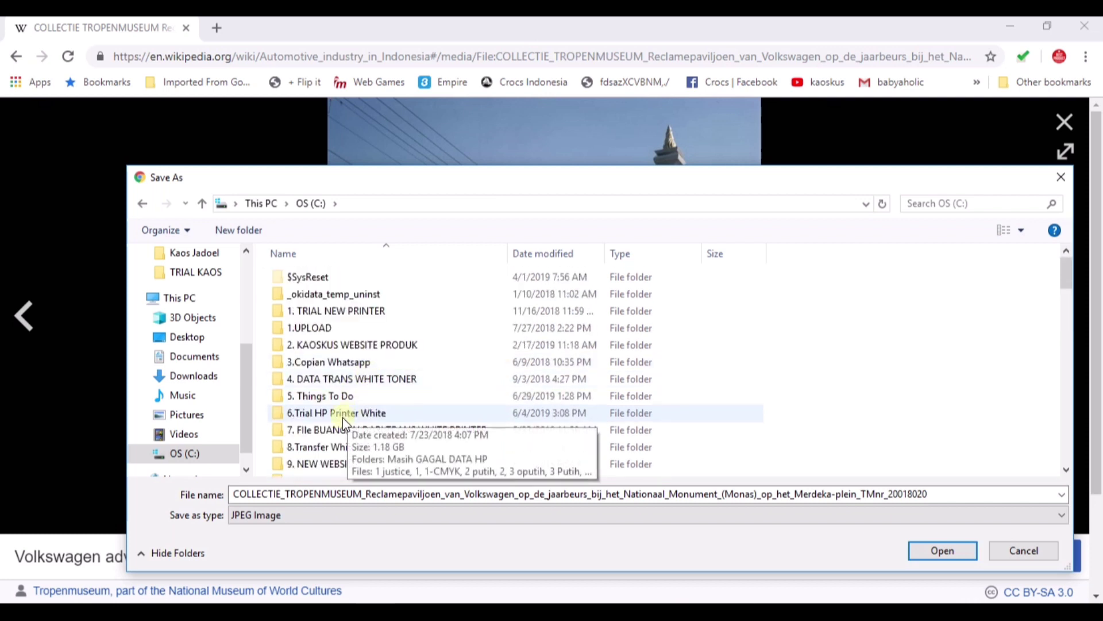
left_click(332, 466)
double_click(331, 467)
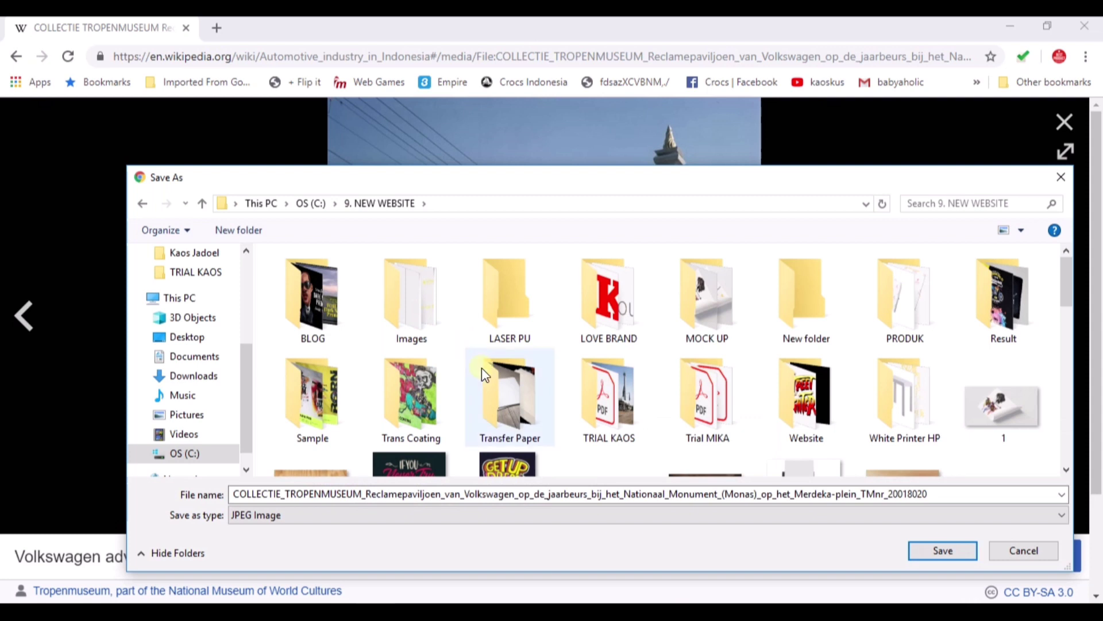
scroll(485, 368, "down", 1)
double_click(628, 312)
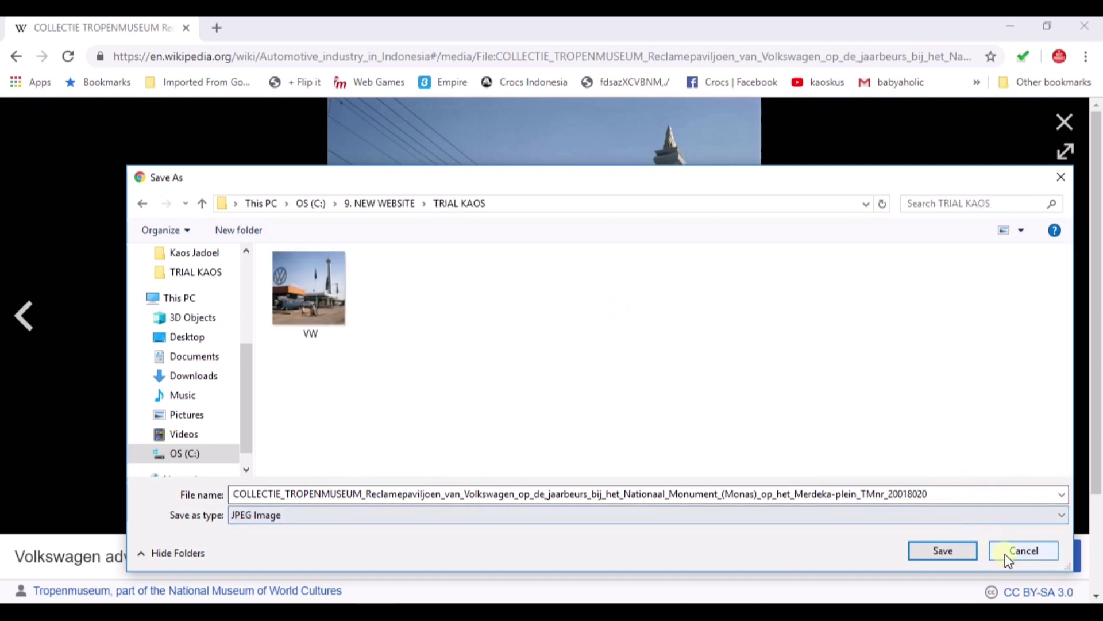
left_click(1024, 551)
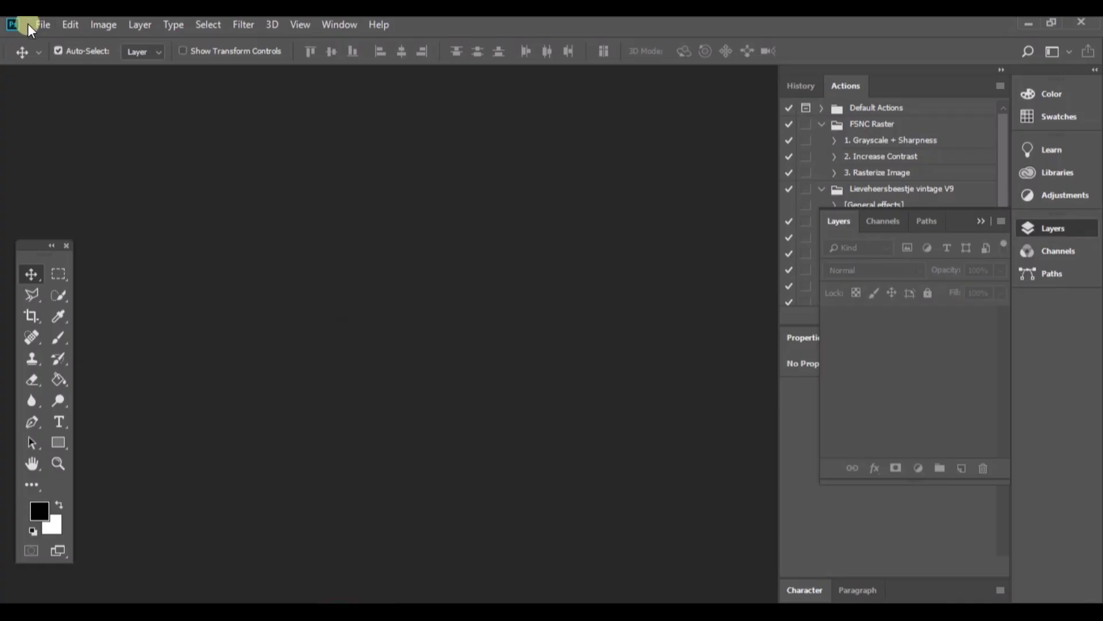
Open the VW image from the TRIAL KAOS folder inside 9. NEW WEBSITE on the C: drive
left_click(43, 24)
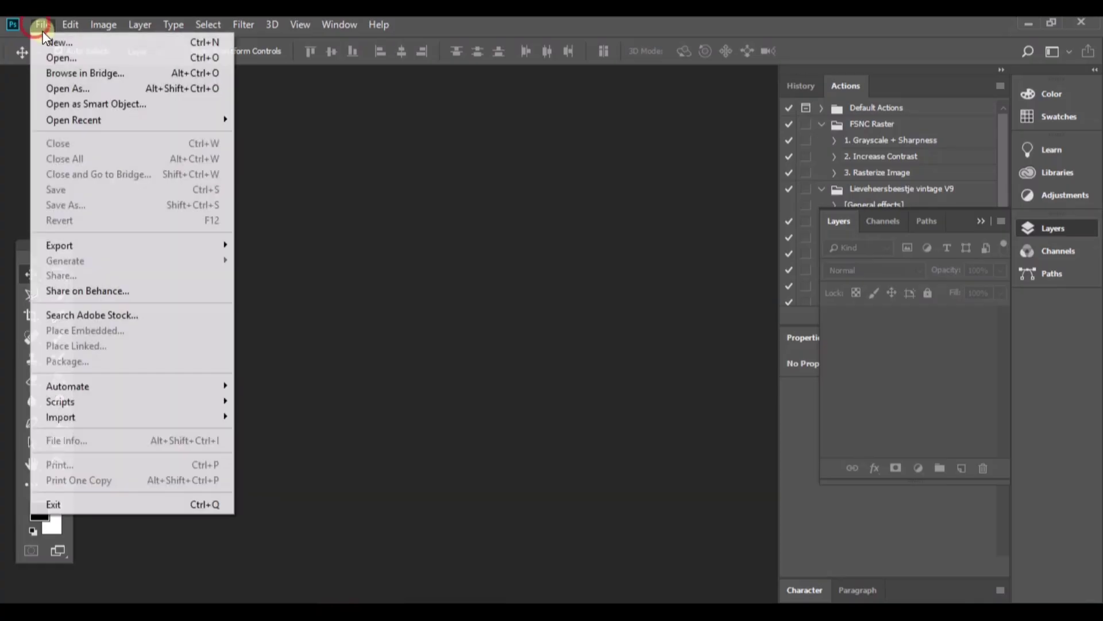
left_click(66, 56)
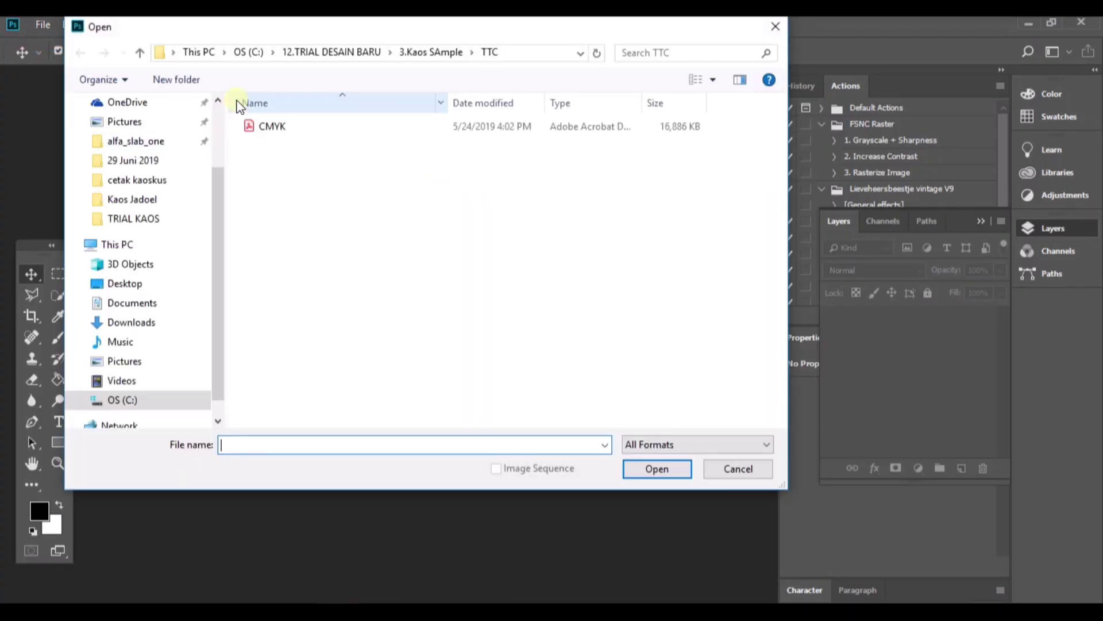
left_click(252, 53)
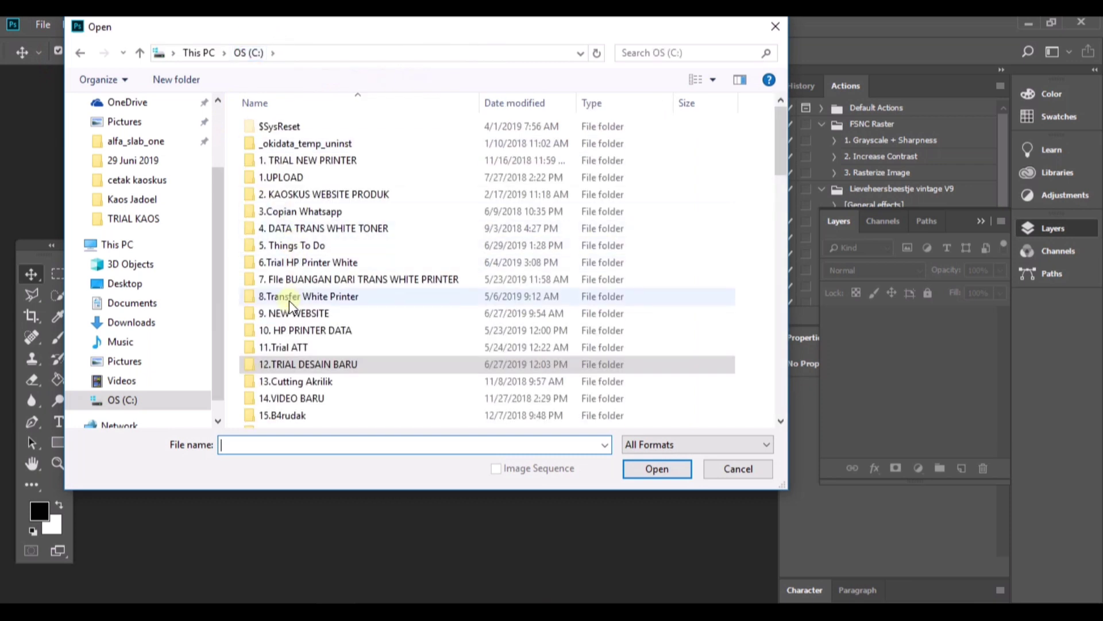
left_click(290, 312)
double_click(290, 312)
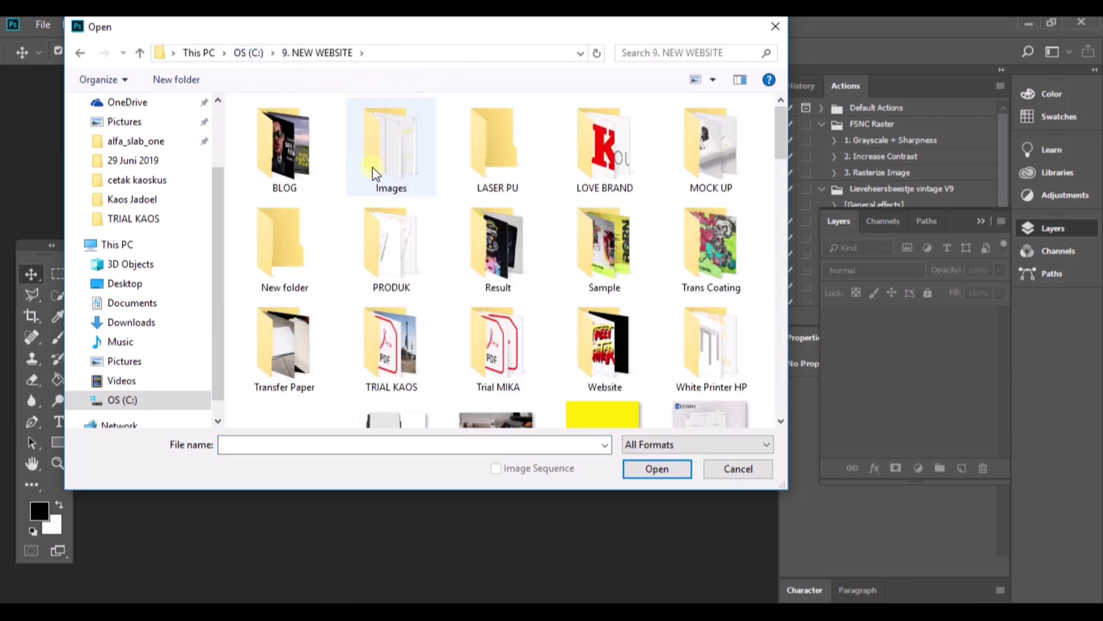
double_click(407, 351)
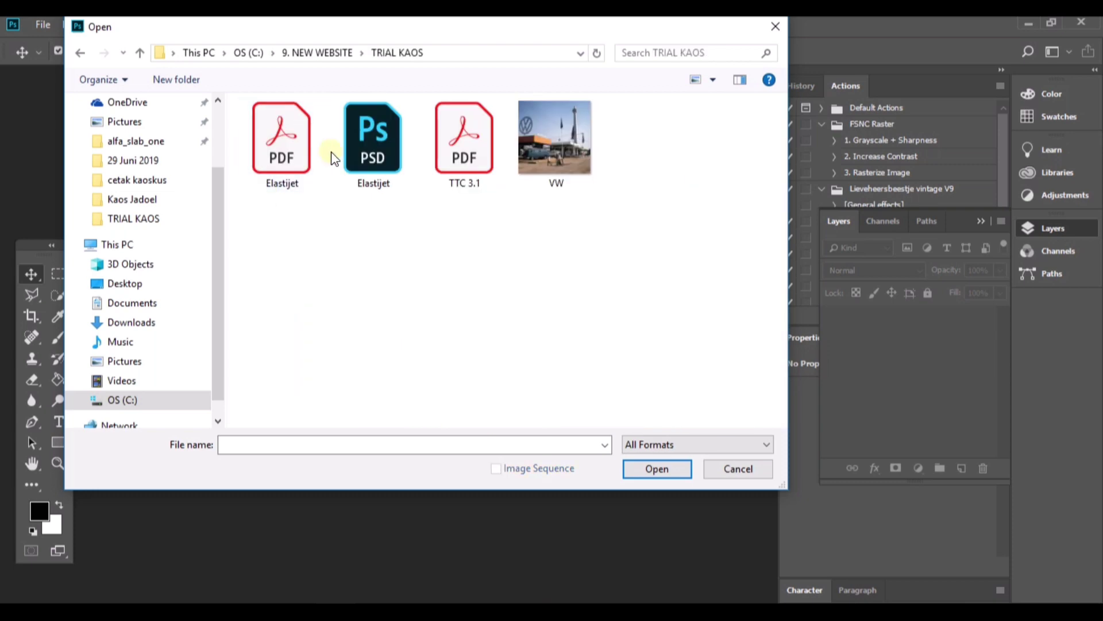
double_click(550, 140)
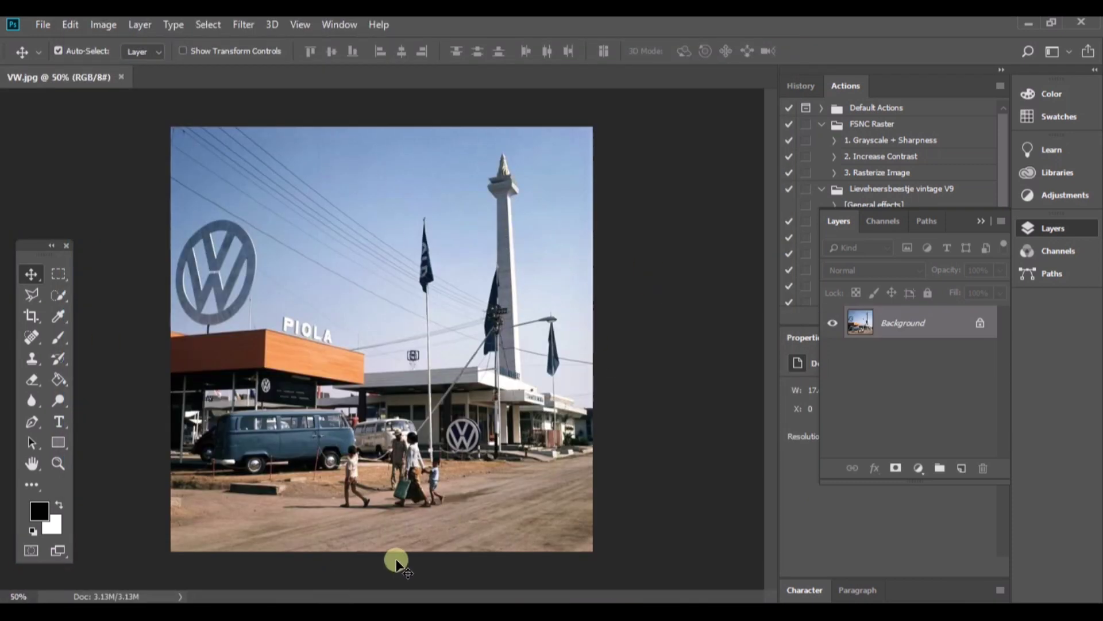
Switch to File Explorer and go to the BLOG\Kaos Jadoel folder inside 9. NEW WEBSITE on the C: drive
mouse_move(255, 612)
left_click(315, 569)
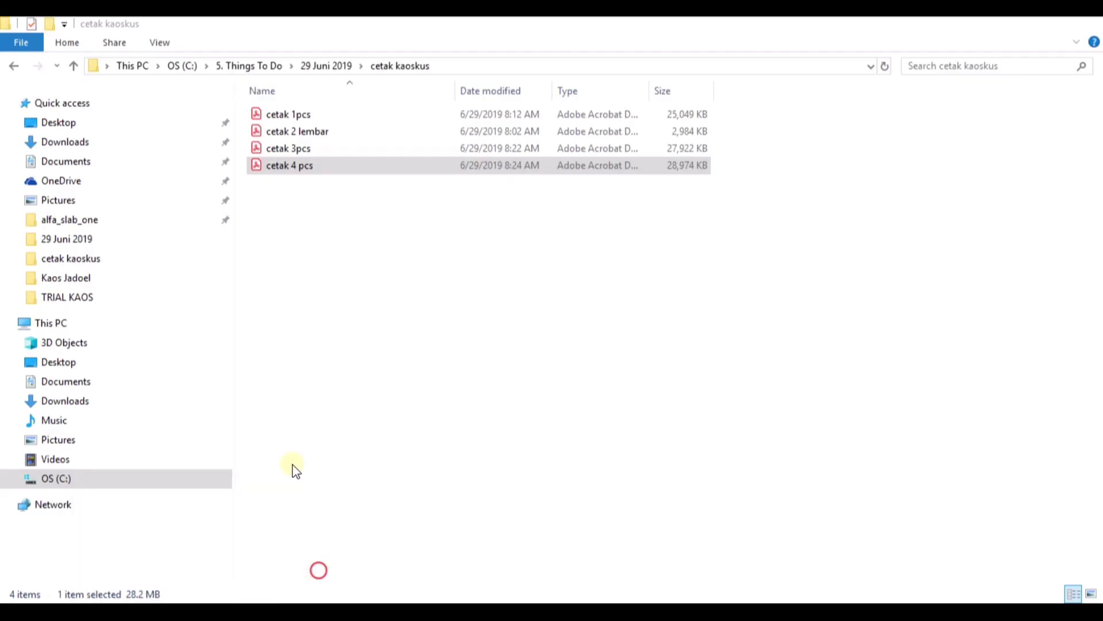
left_click(259, 66)
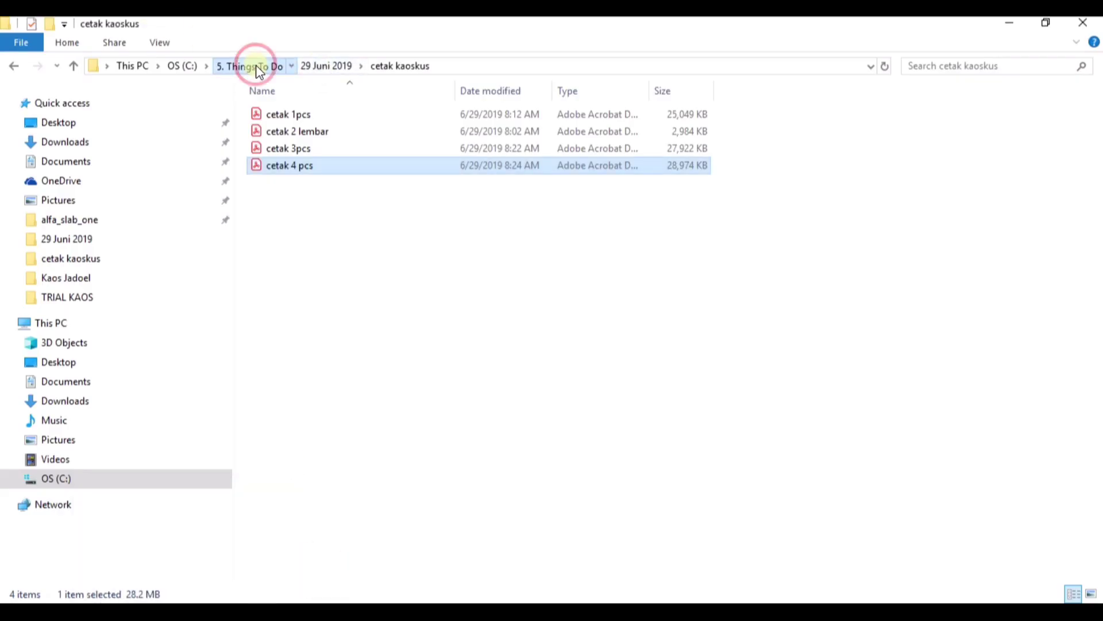
left_click(175, 68)
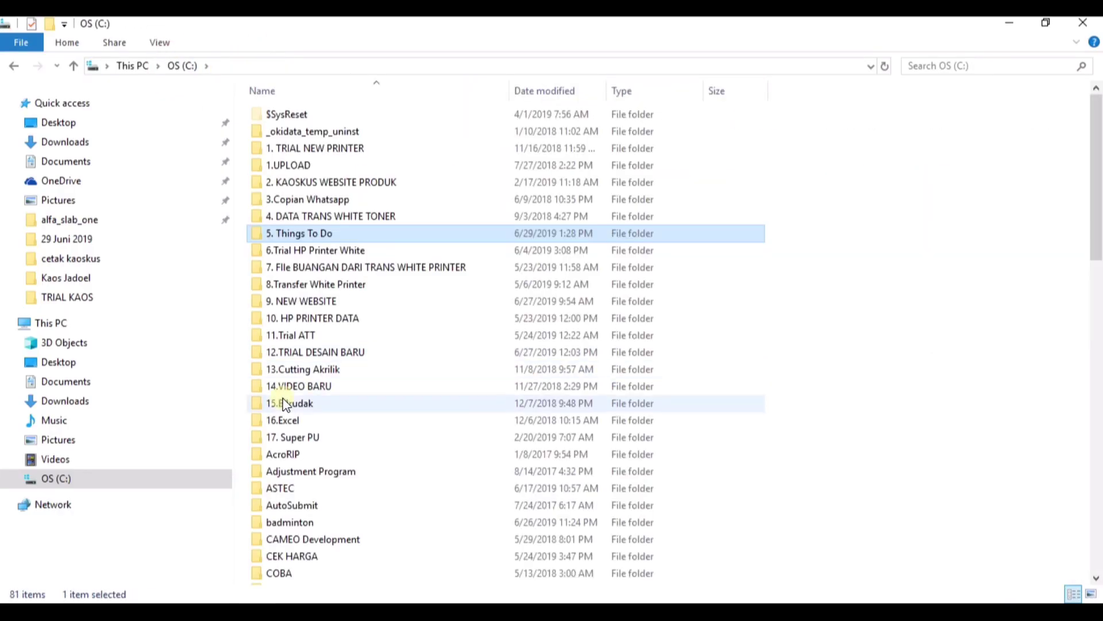
left_click(312, 305)
double_click(312, 309)
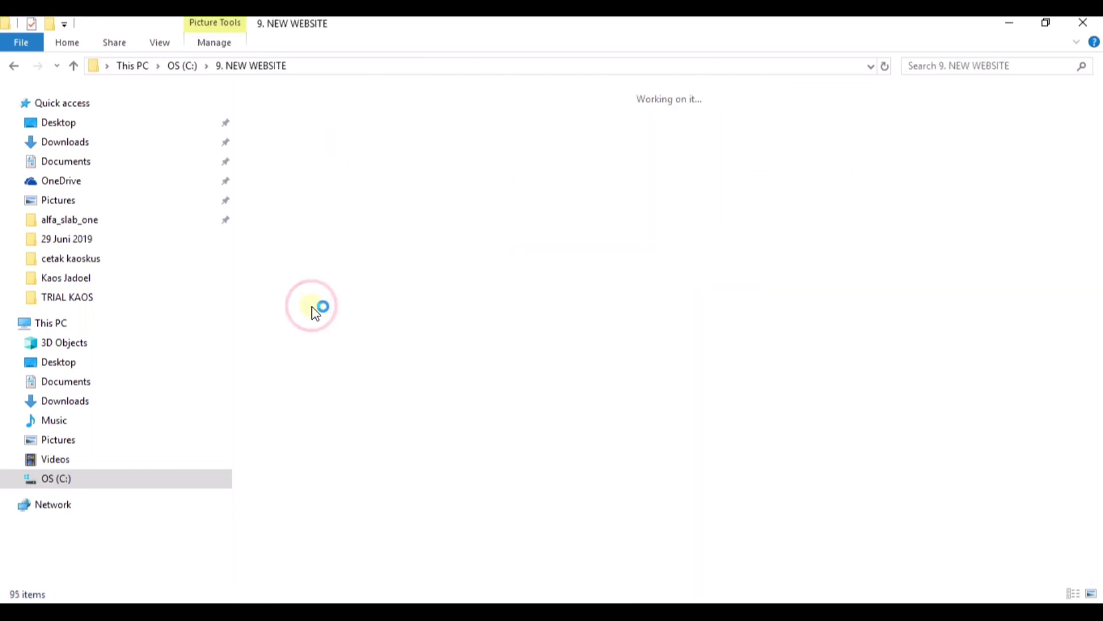
double_click(299, 142)
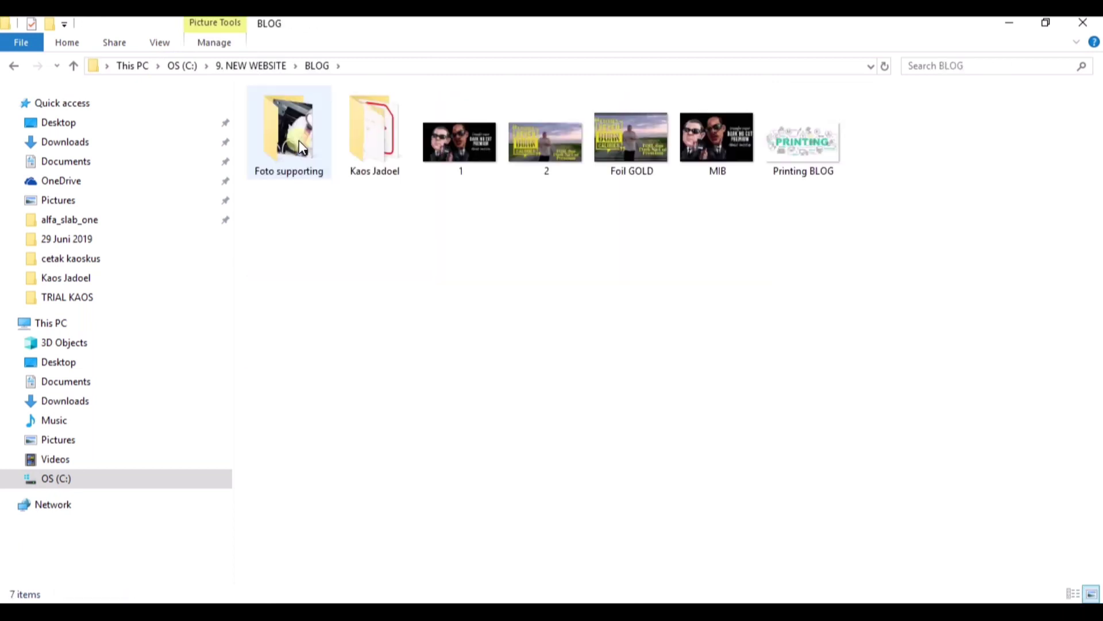
double_click(373, 141)
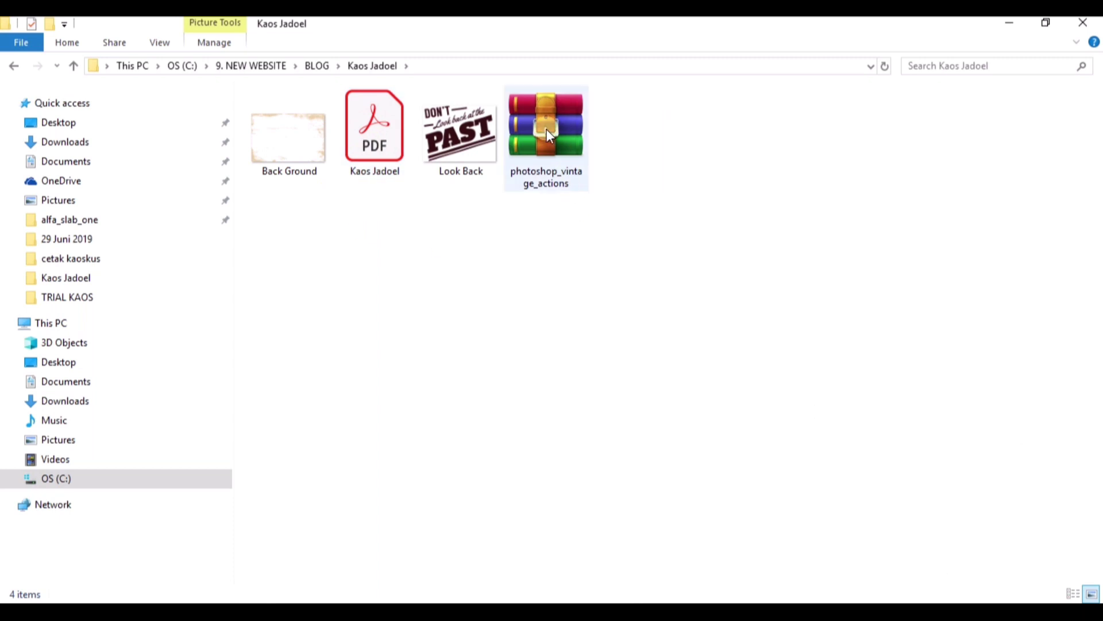
Extract the photoshop_vintage_actions archive into the current Kaos Jadoel folder
left_click(548, 135)
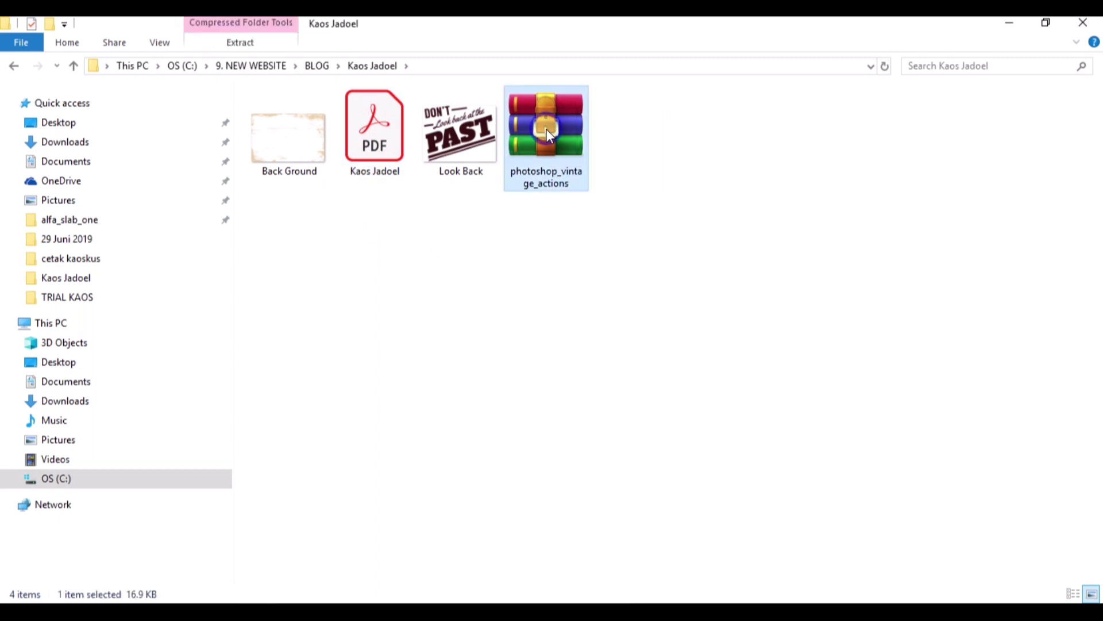
right_click(547, 131)
left_click(627, 284)
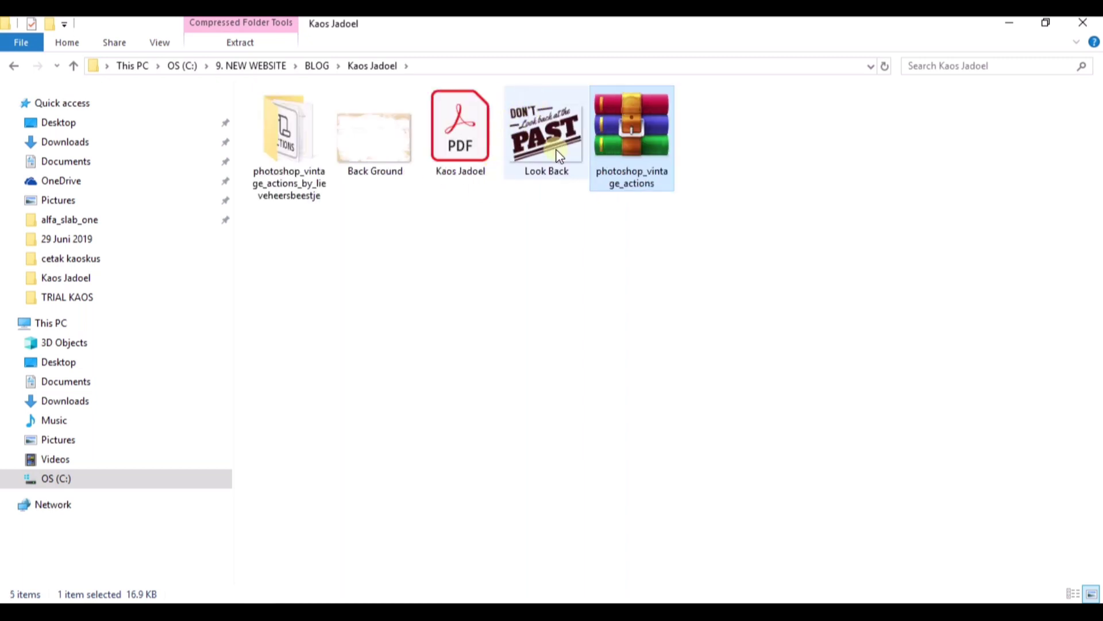
Load the Lieveheersbeestje vintage V9 action file from the extracted photoshop_vintage_actions_by_lieveheersbeestje folder into Photoshop
left_click(305, 141)
double_click(306, 140)
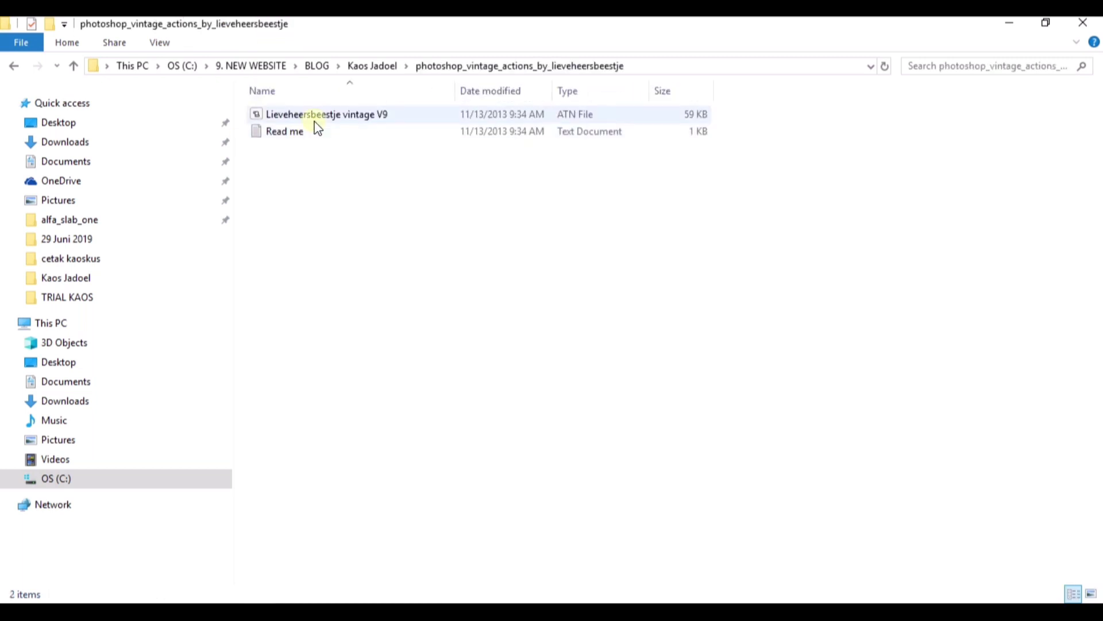
left_click(316, 118)
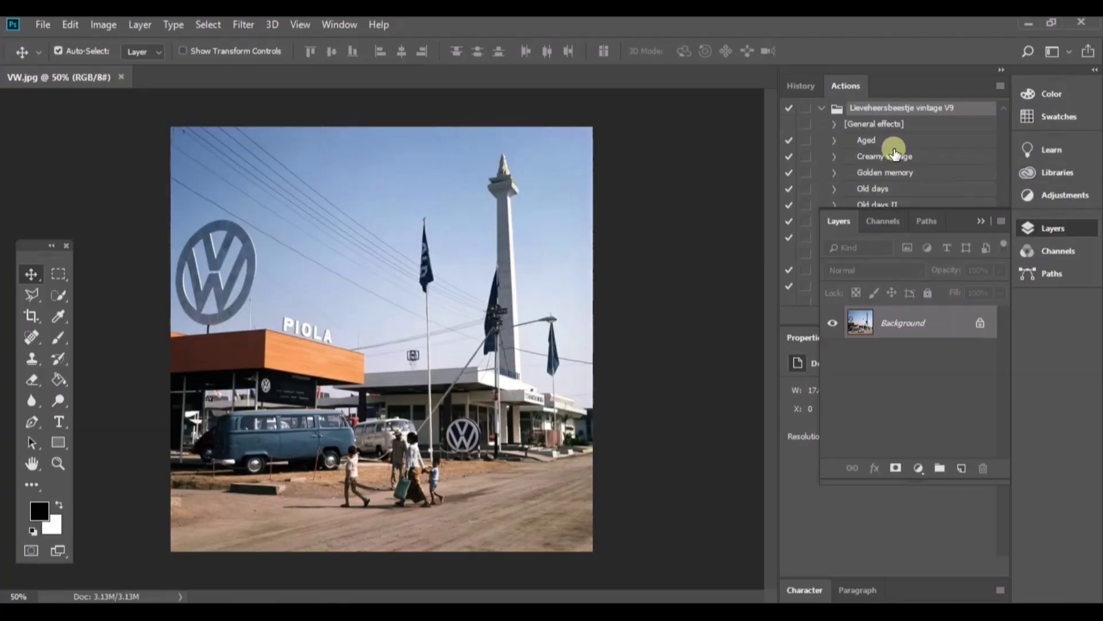
Run the Aged action from the newly loaded Lieveheersbeestje vintage V9 set on the VW photo
left_click(981, 222)
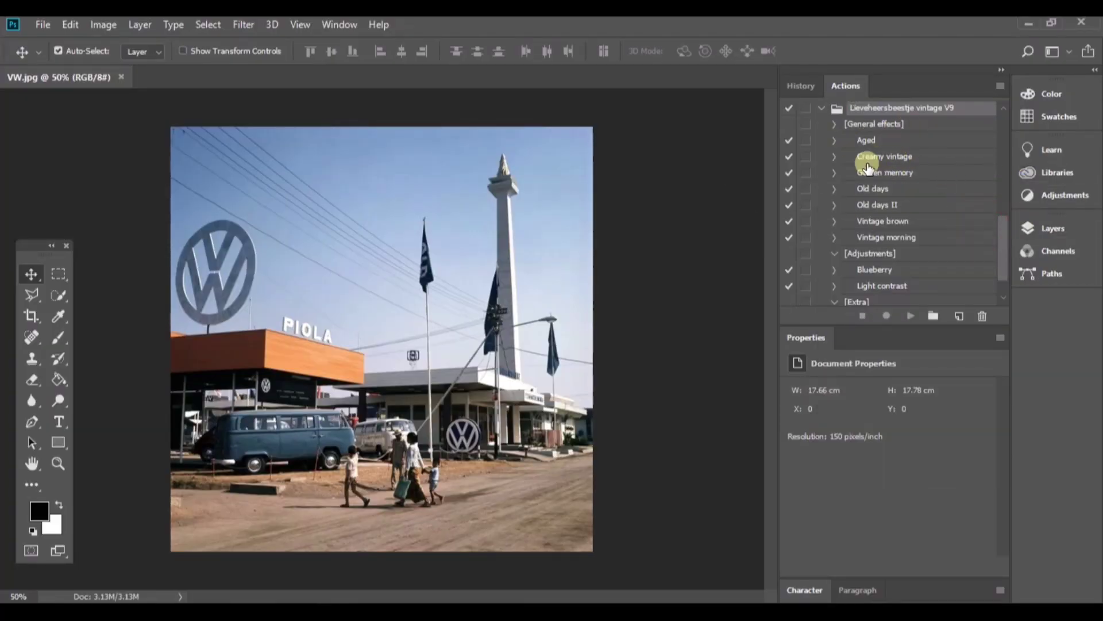
left_click(819, 110)
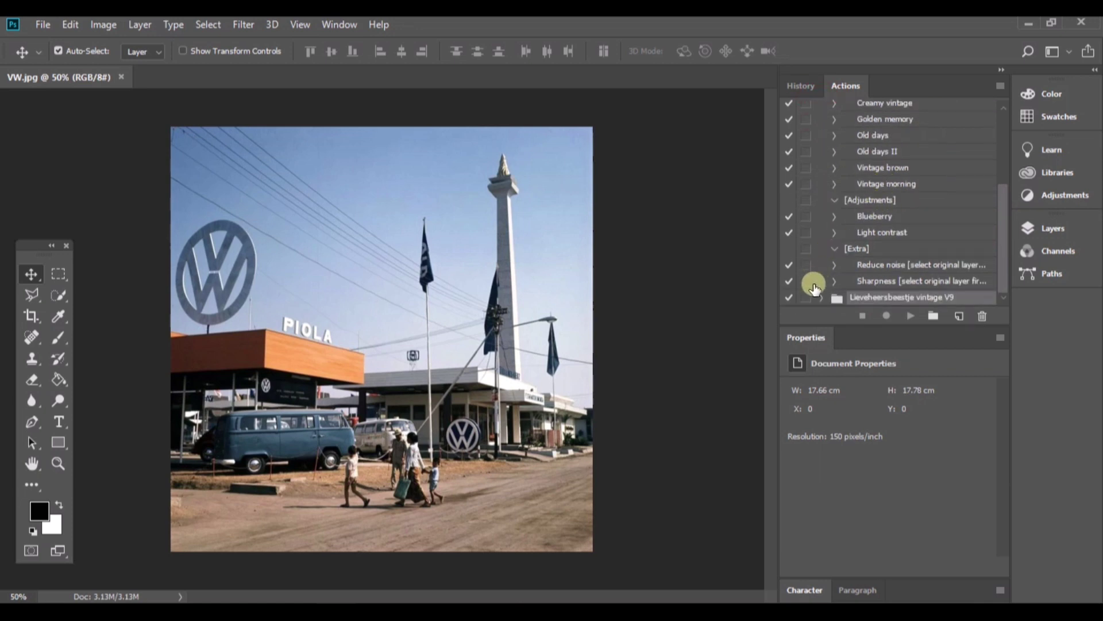
left_click(822, 300)
scroll(906, 235, "down", 4)
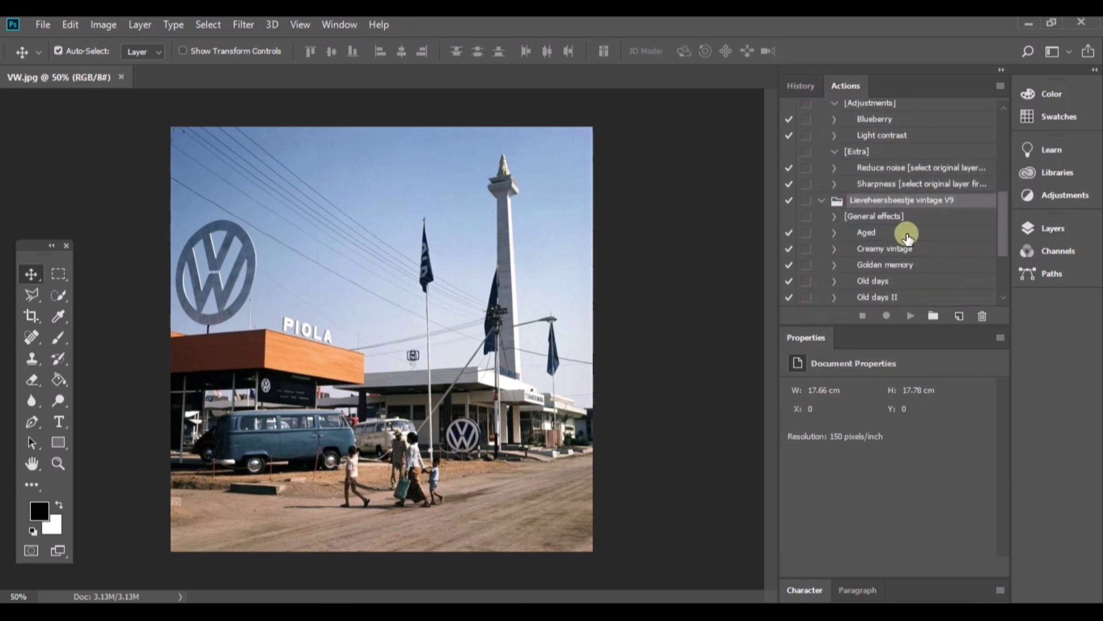
scroll(889, 183, "down", 1)
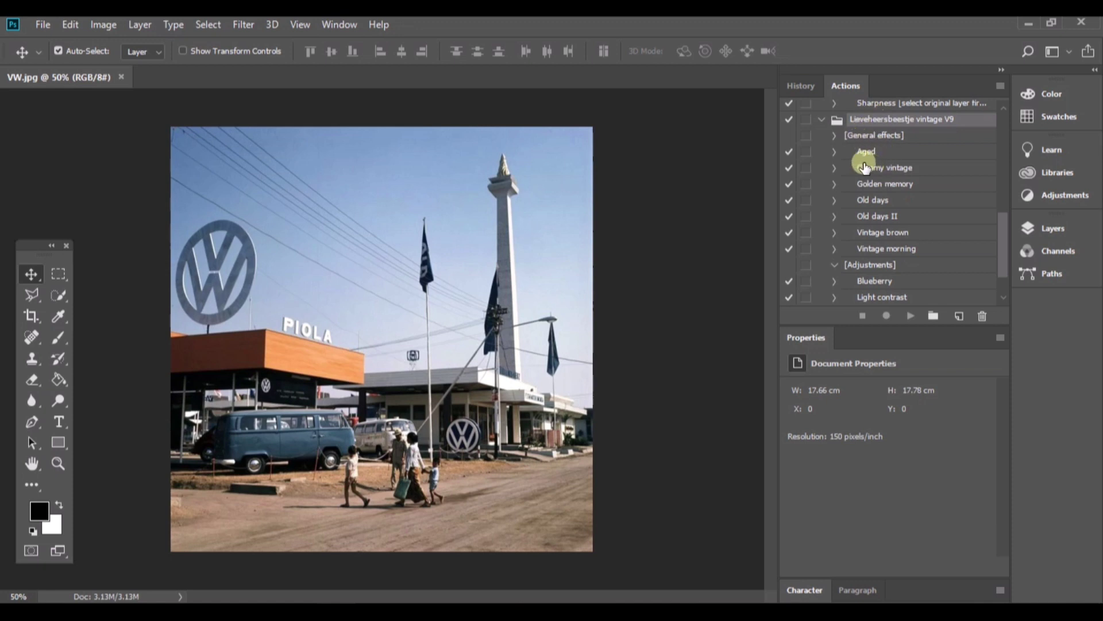
left_click(885, 155)
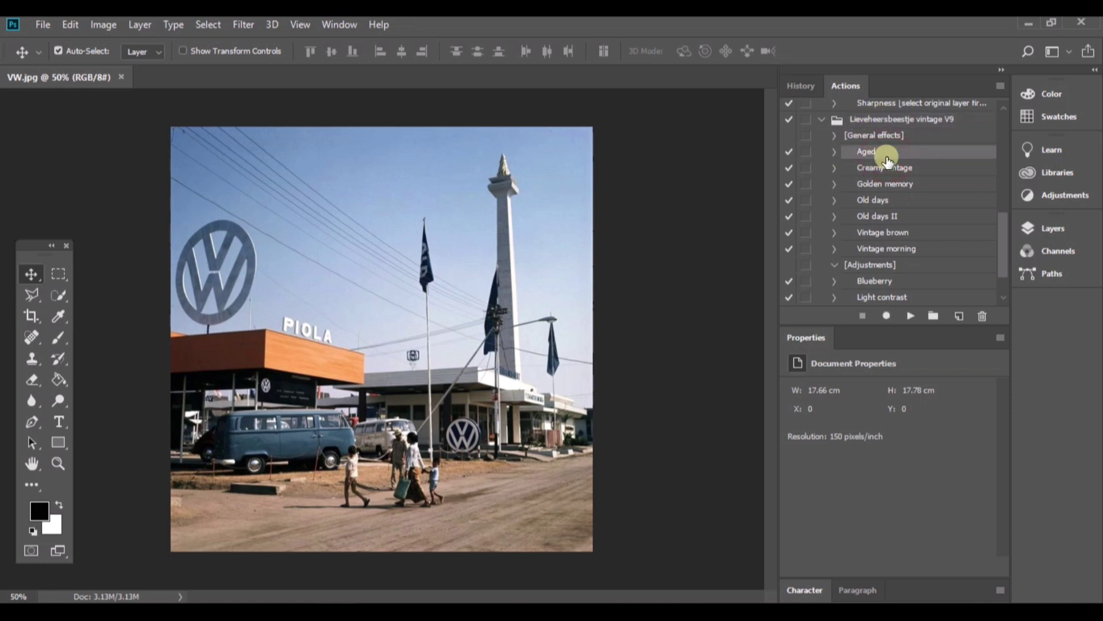
left_click(912, 317)
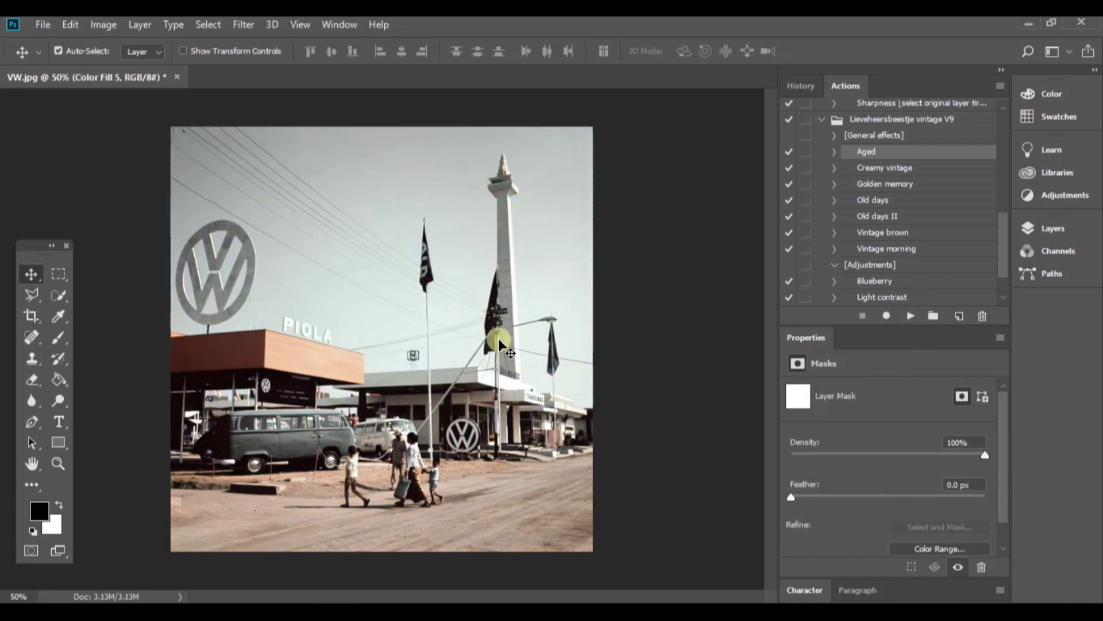
Collapse the Aged layer group, compare the photo with and without it, and leave the group hidden
left_click(1089, 236)
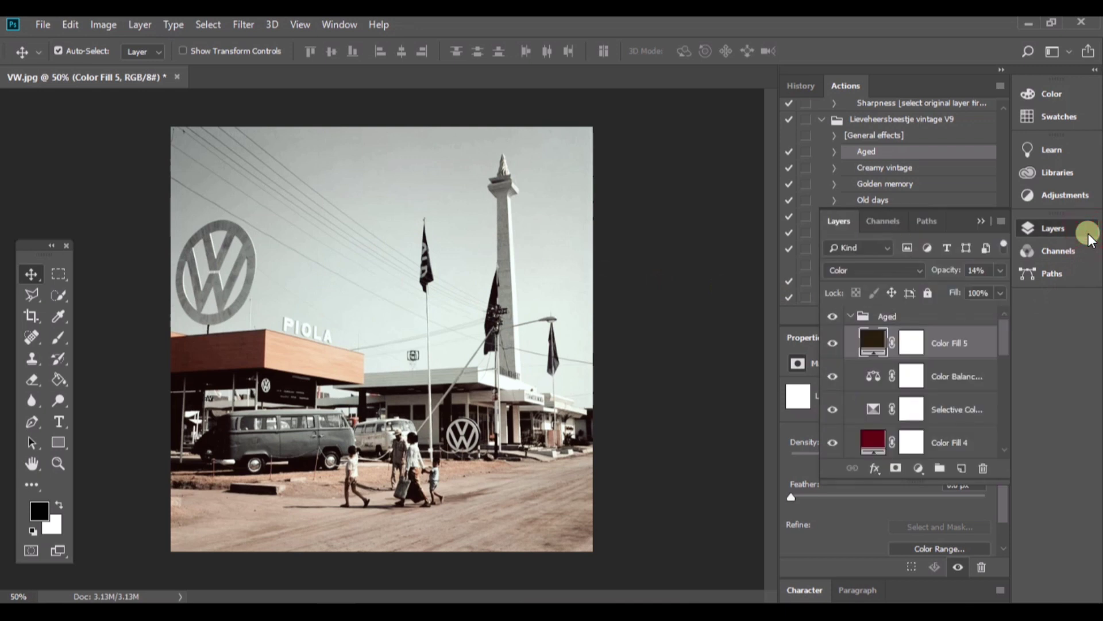
left_click(851, 319)
left_click(850, 316)
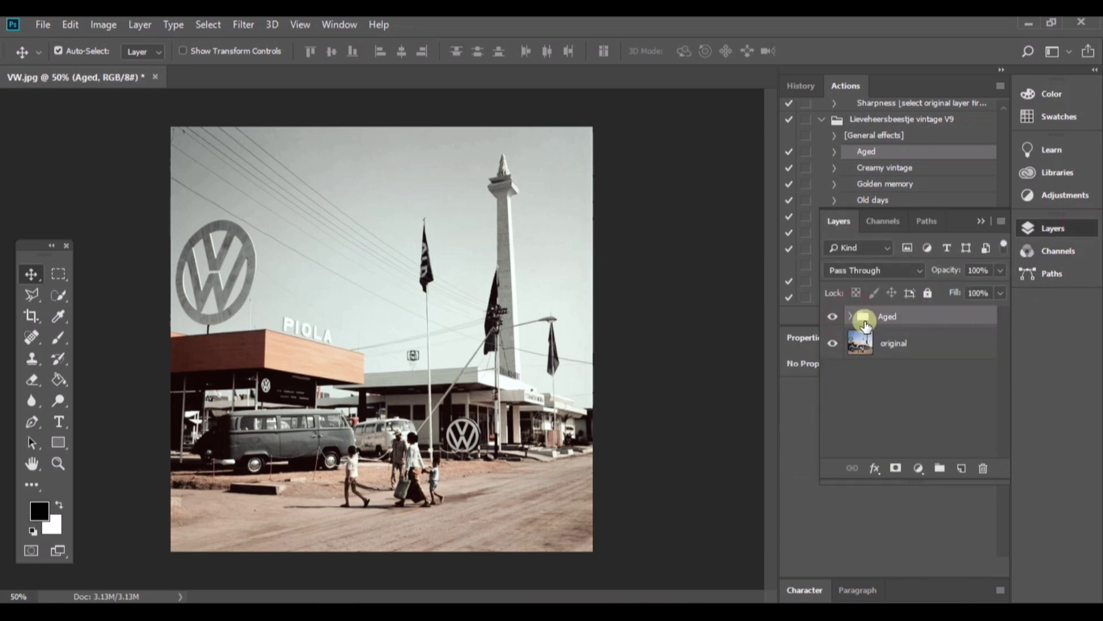
left_click(834, 317)
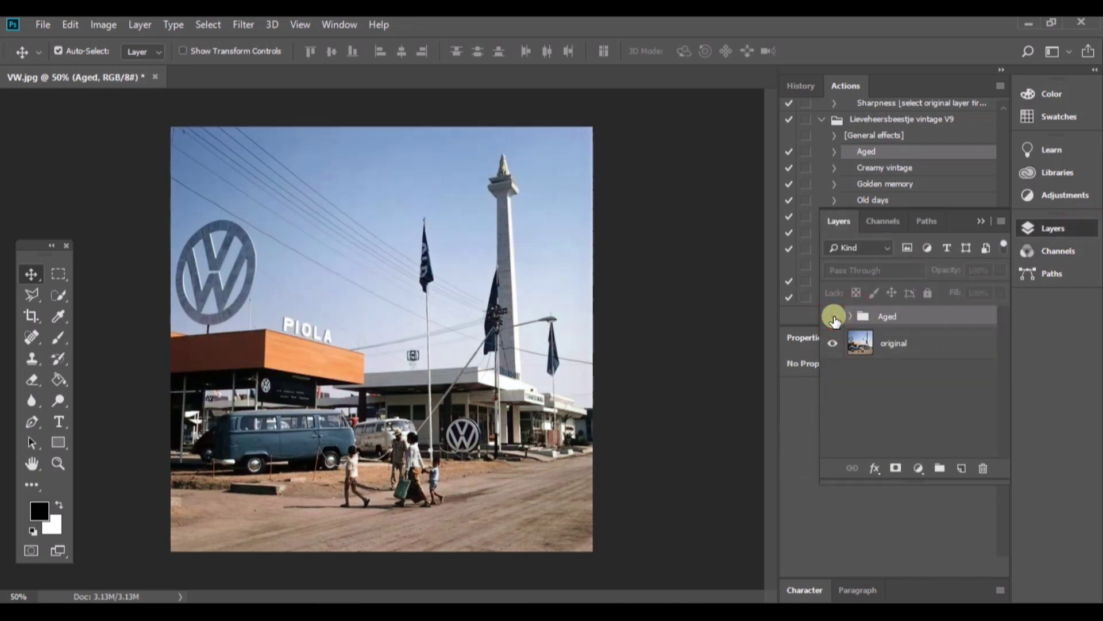
left_click(833, 317)
left_click(833, 316)
Run the Creamy vintage action from the Lieveheersbeestje vintage V9 set on the VW photo
left_click_drag(959, 218, 944, 309)
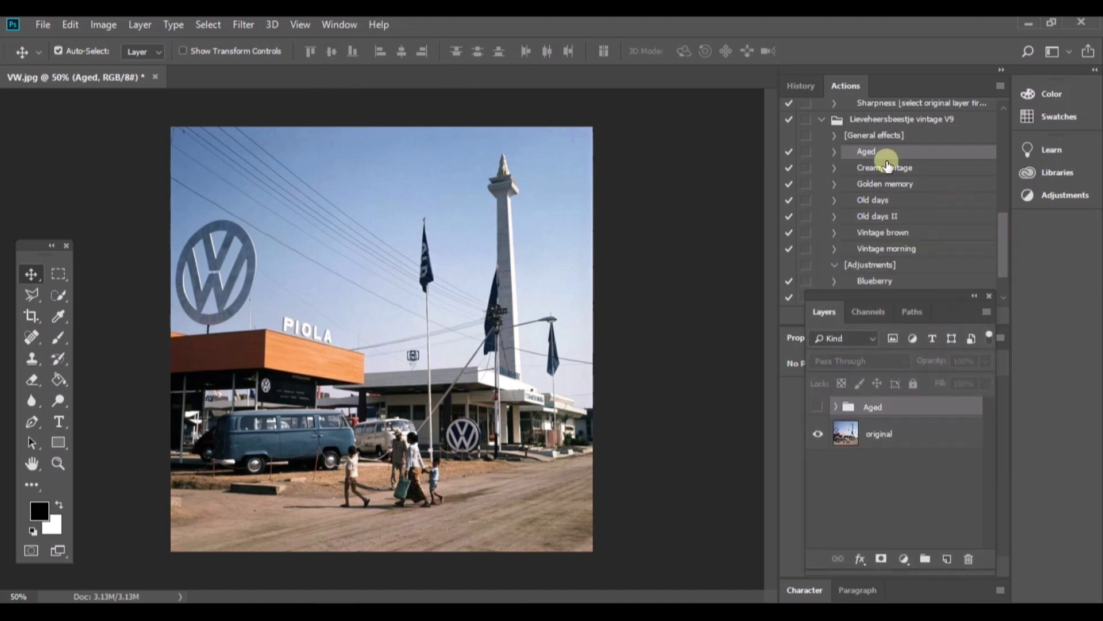
left_click(880, 169)
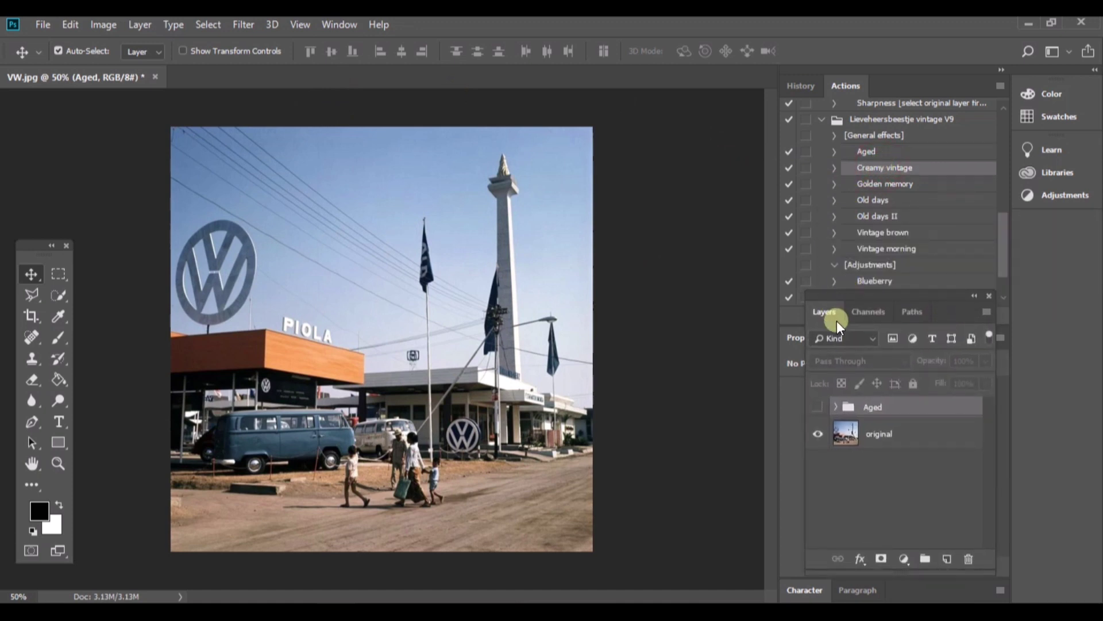
left_click_drag(916, 296, 908, 348)
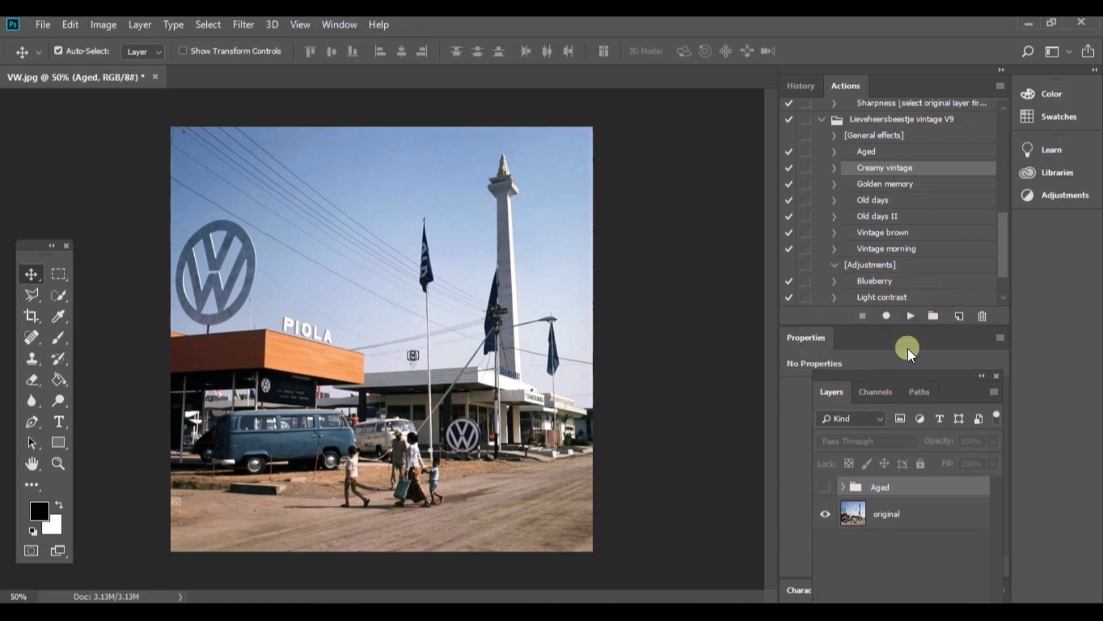
left_click(908, 317)
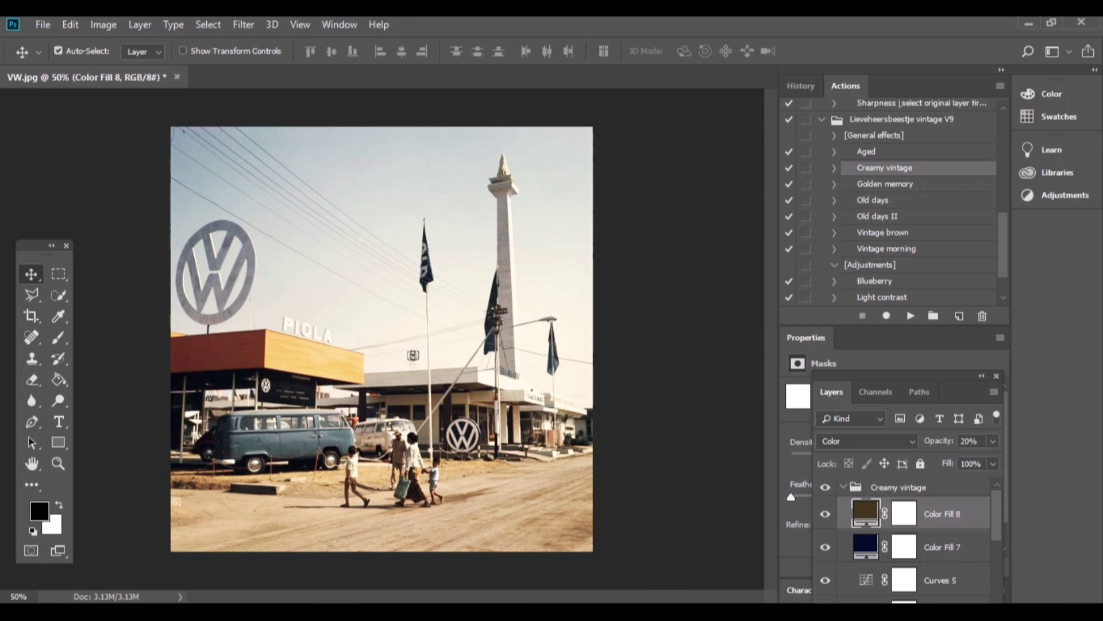
Collapse the Creamy vintage layer group and merge all visible layers of the VW photo
left_click(43, 24)
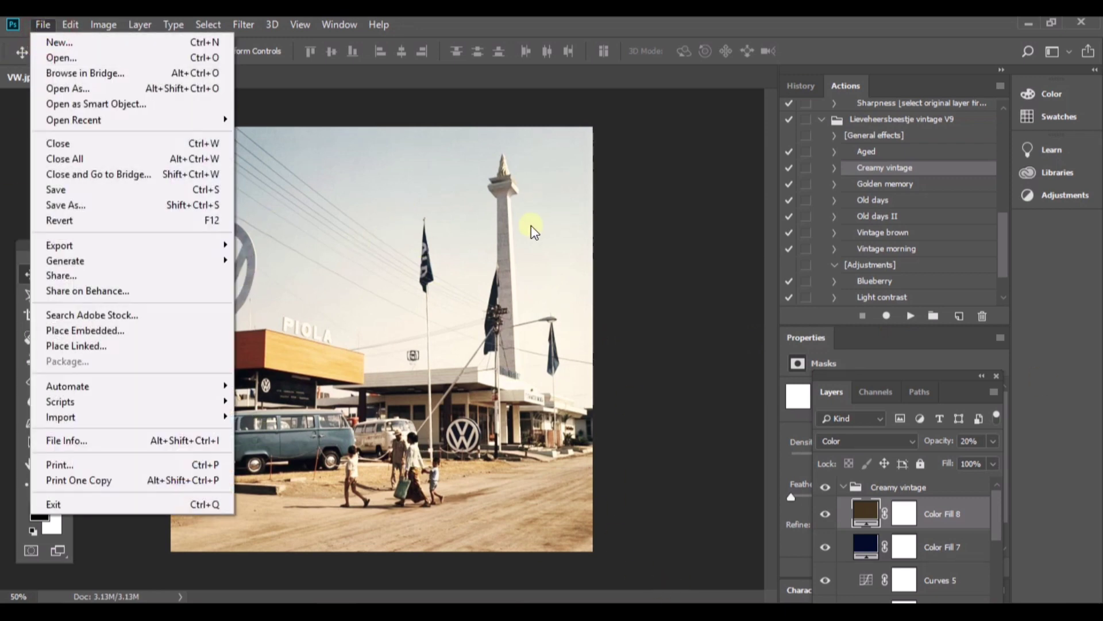
left_click(642, 230)
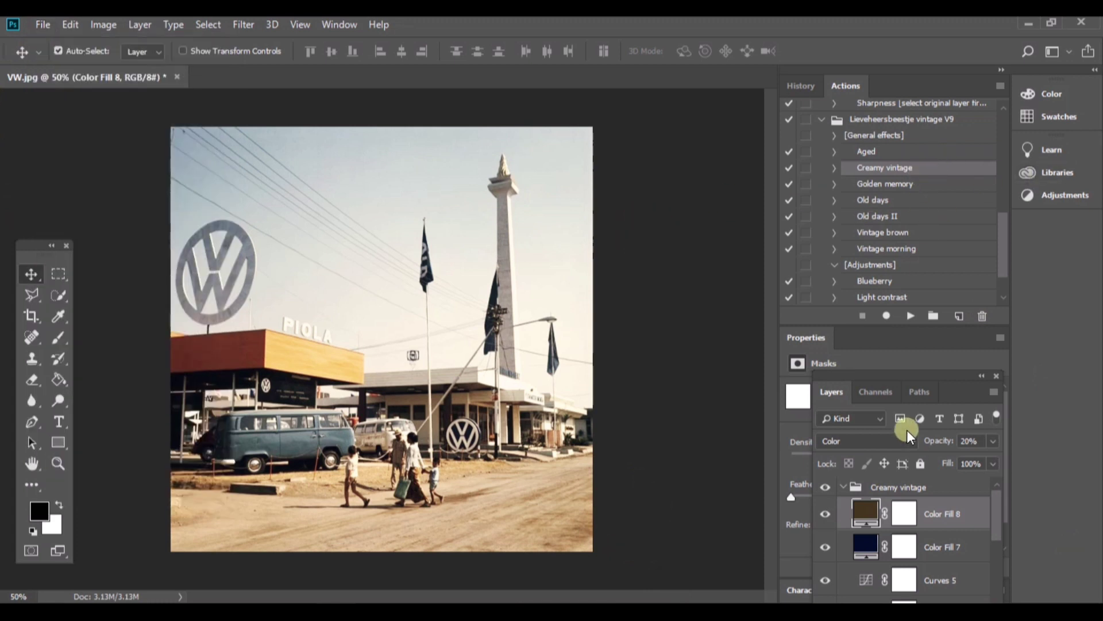
left_click(846, 494)
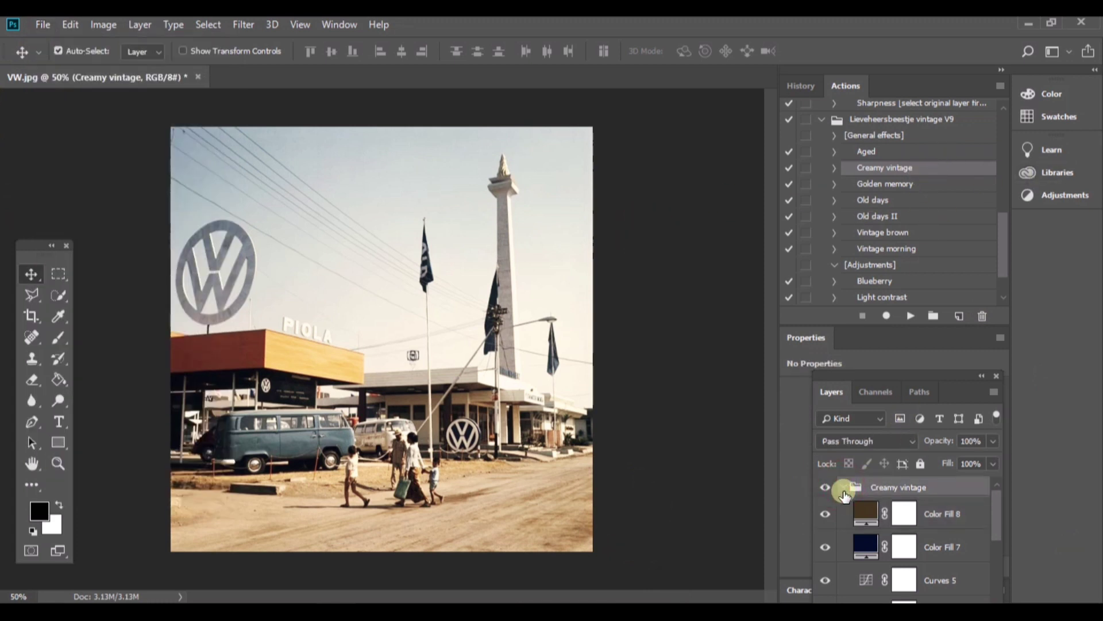
left_click(843, 490)
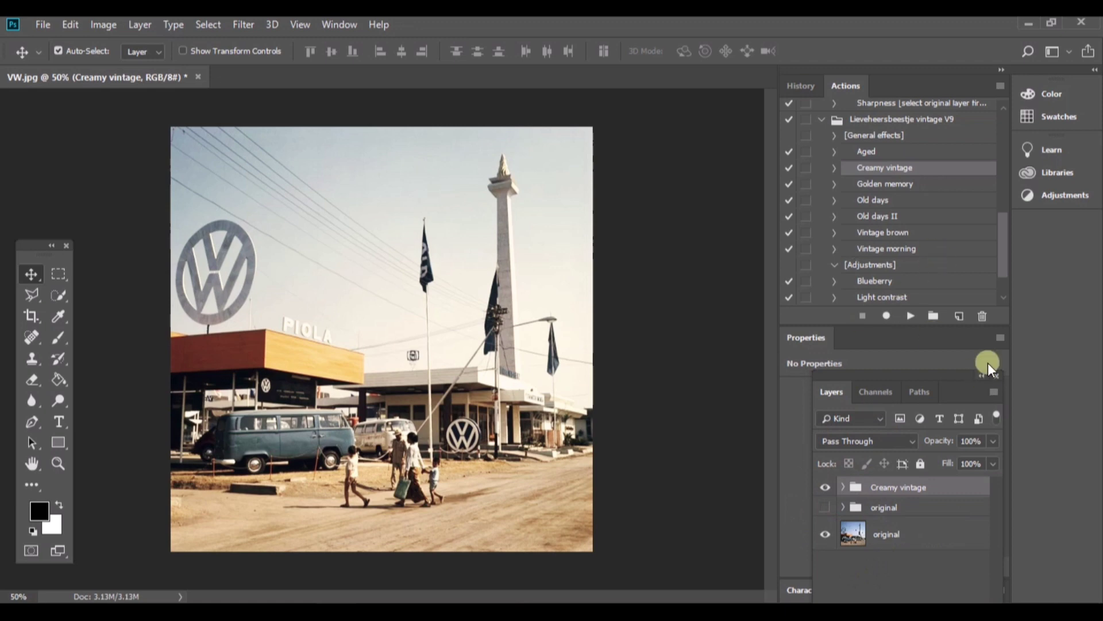
left_click(142, 25)
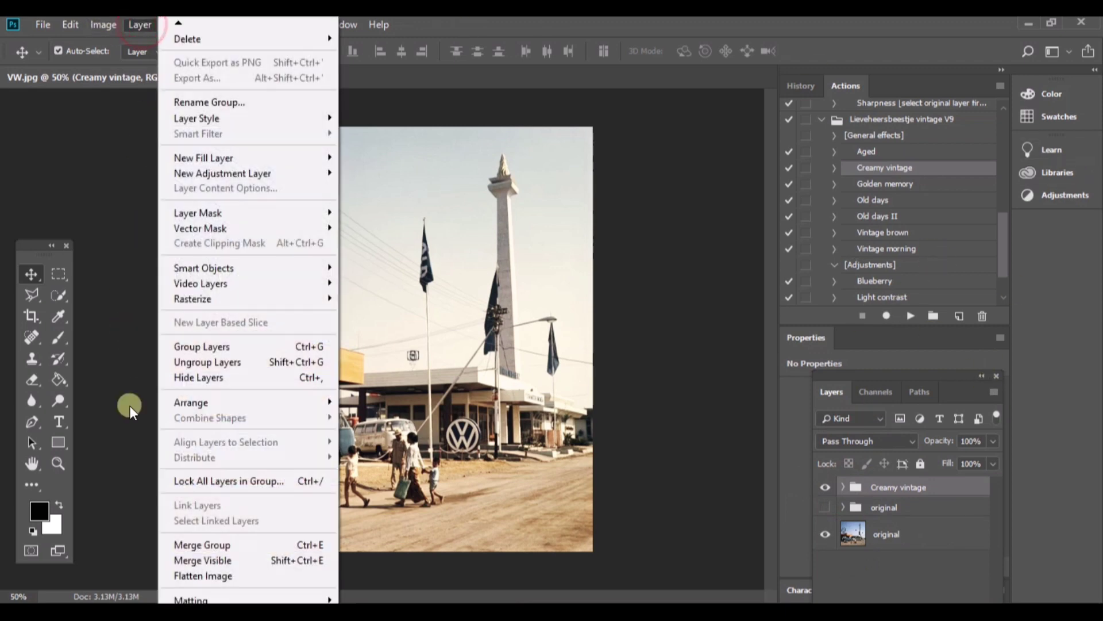
left_click(212, 559)
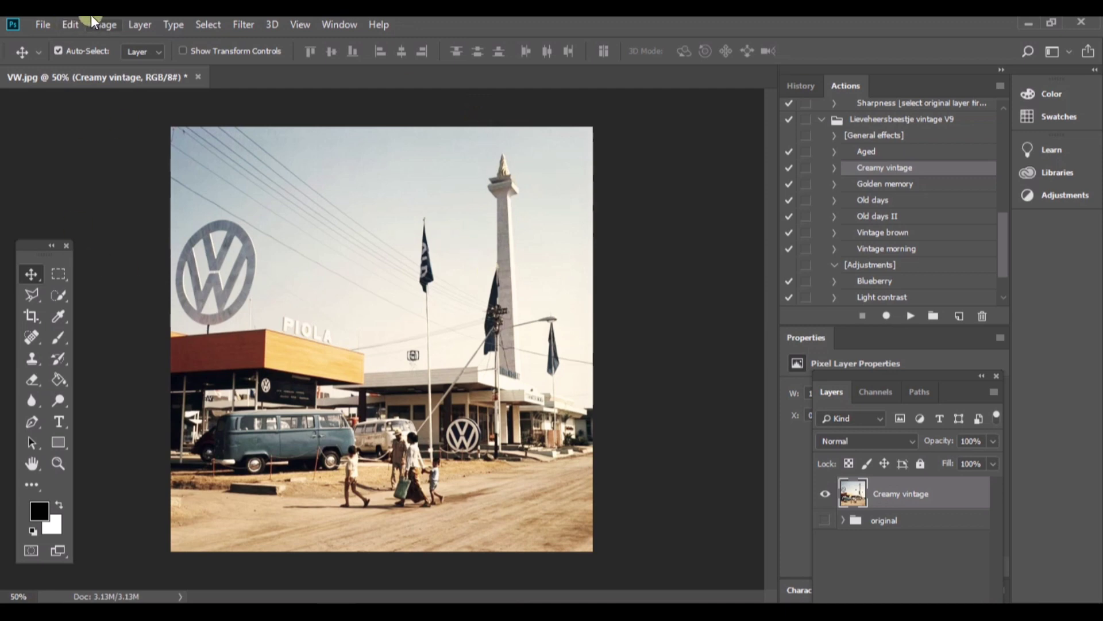
Open the Back Ground image from the Kaos Jadoel folder inside BLOG
left_click(44, 24)
left_click(53, 59)
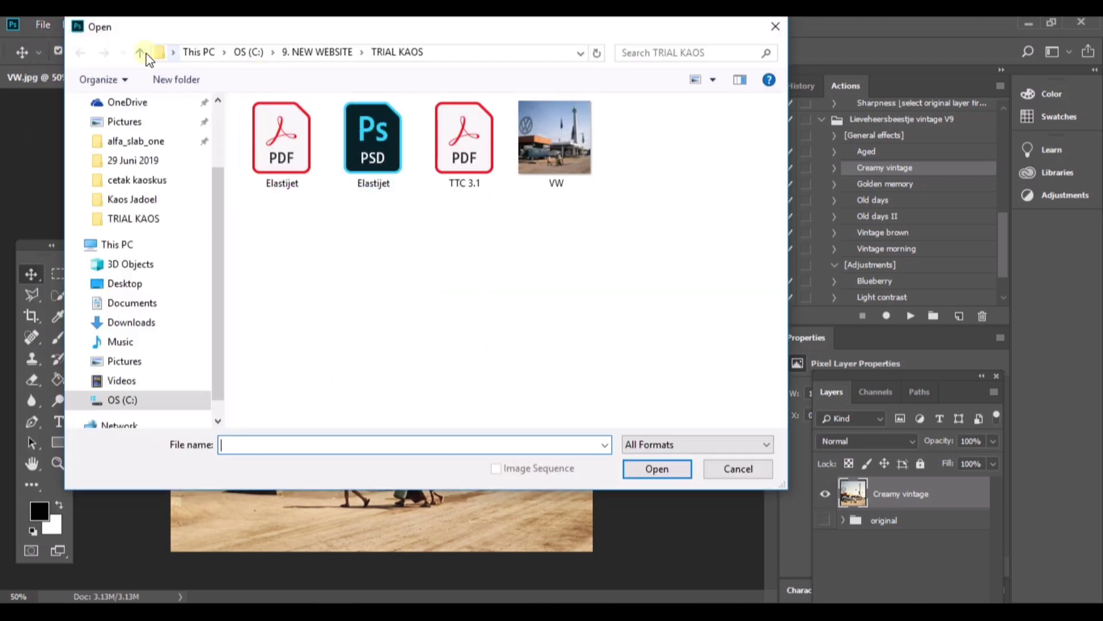
left_click(135, 54)
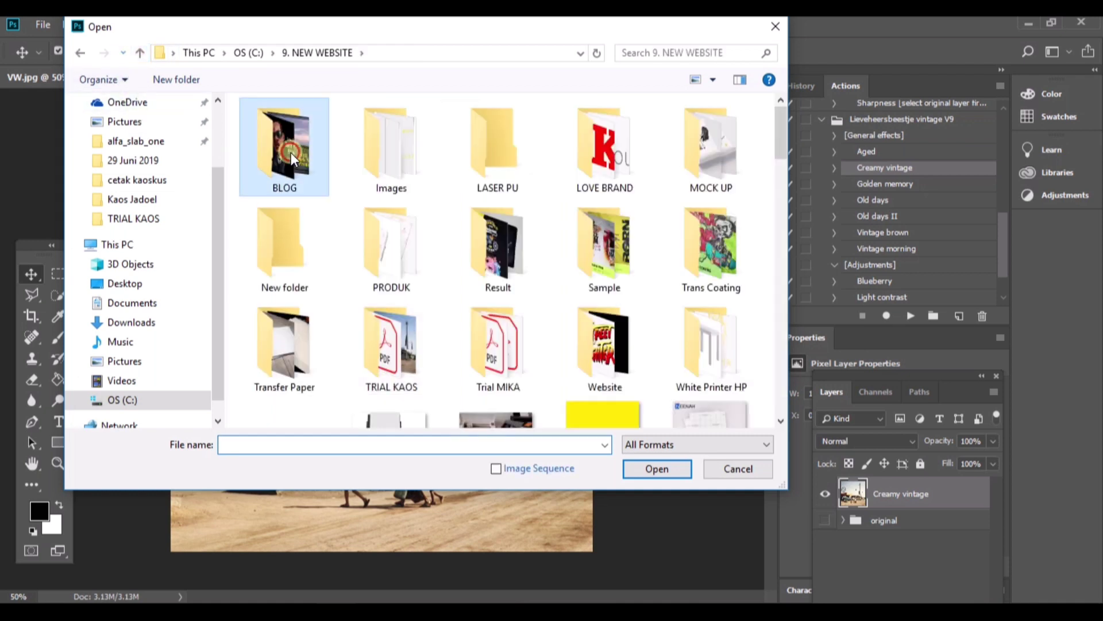
double_click(291, 153)
double_click(354, 151)
double_click(374, 152)
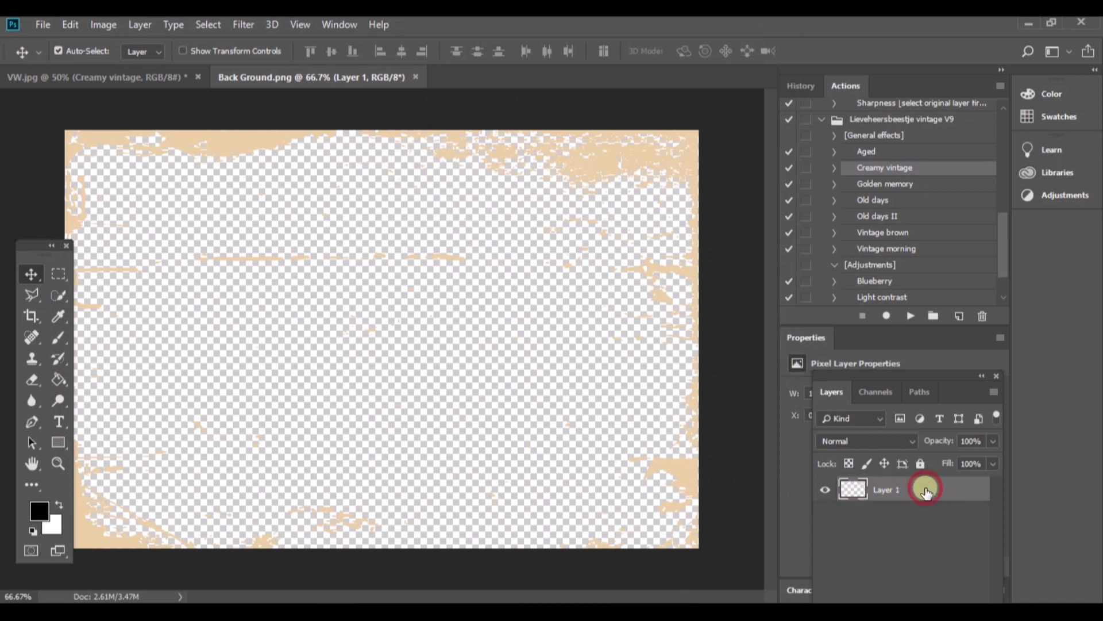
Add a Color Overlay of ffffff to the grunge texture layer and rasterize its layer style
double_click(925, 490)
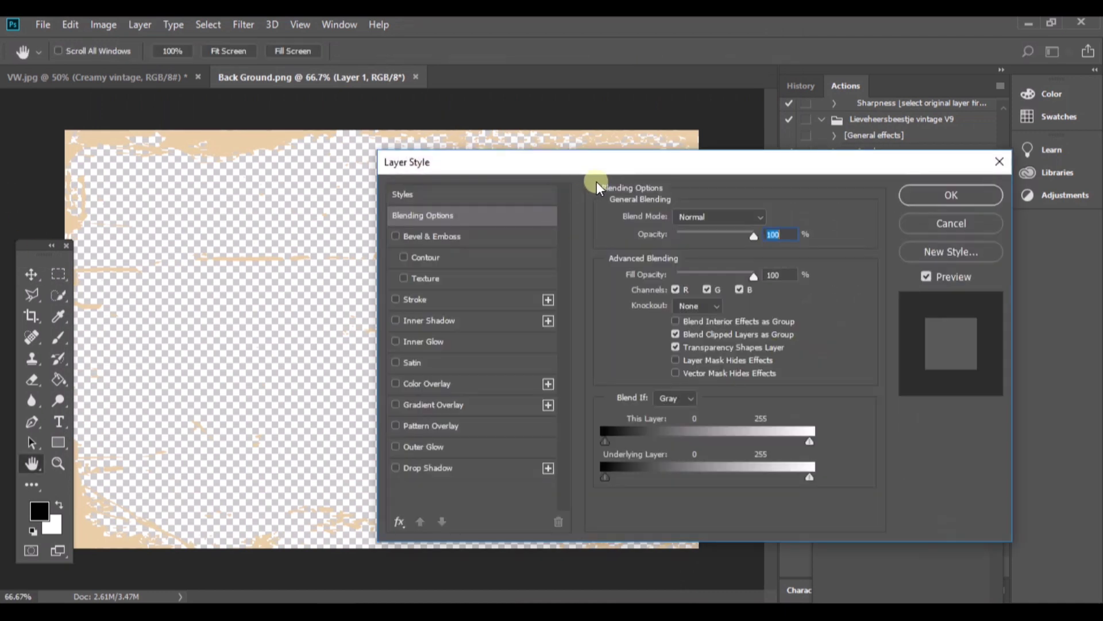
left_click(453, 382)
left_click(772, 217)
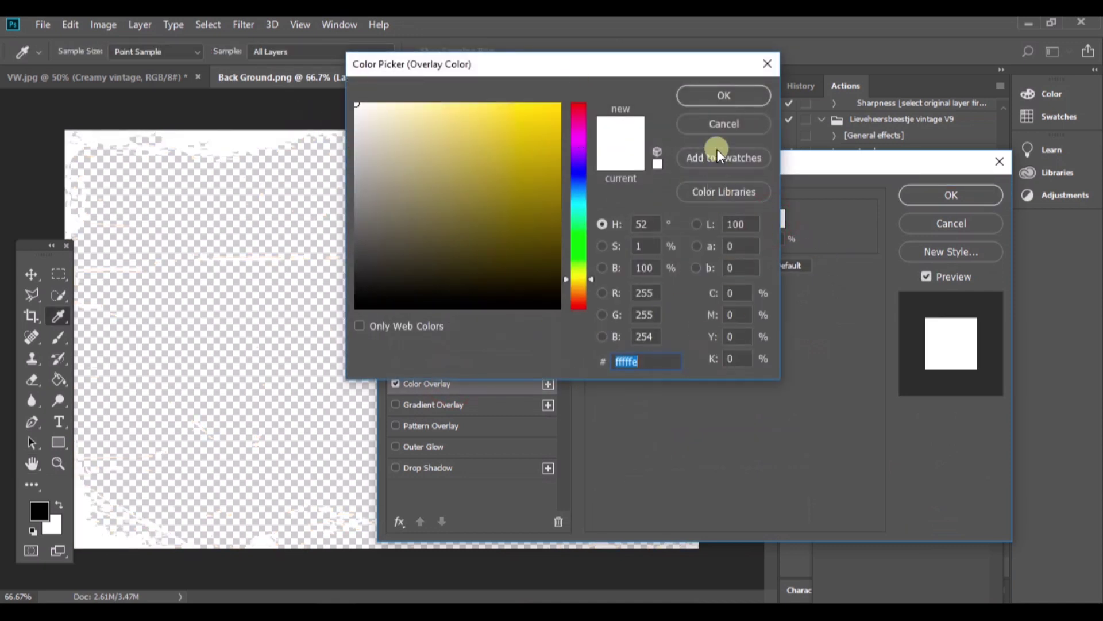
type("ffffff")
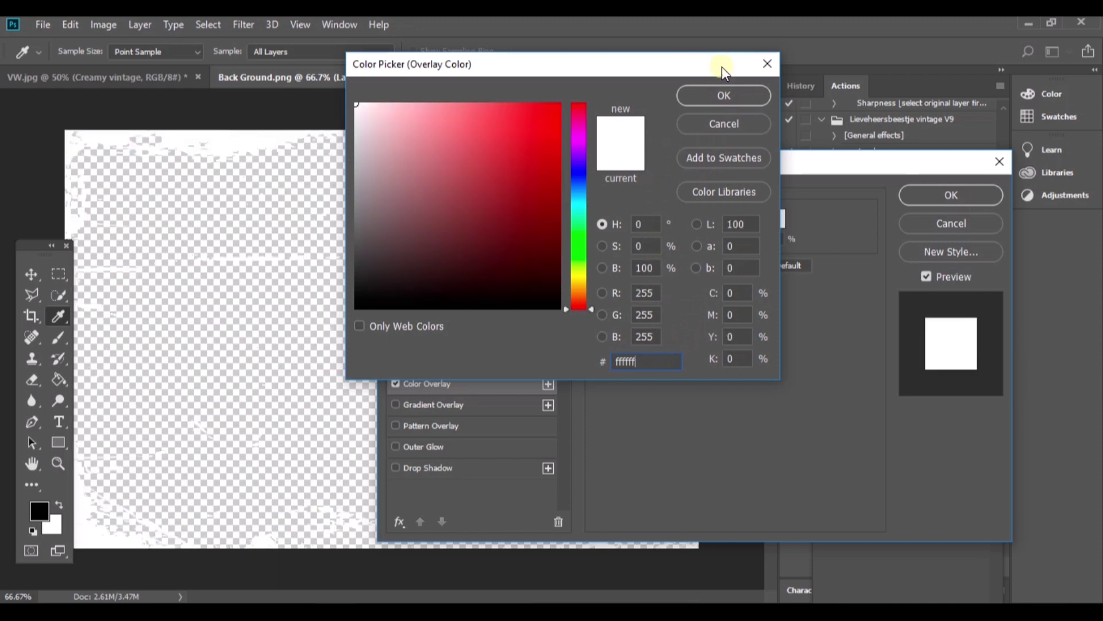
left_click(713, 95)
left_click(944, 195)
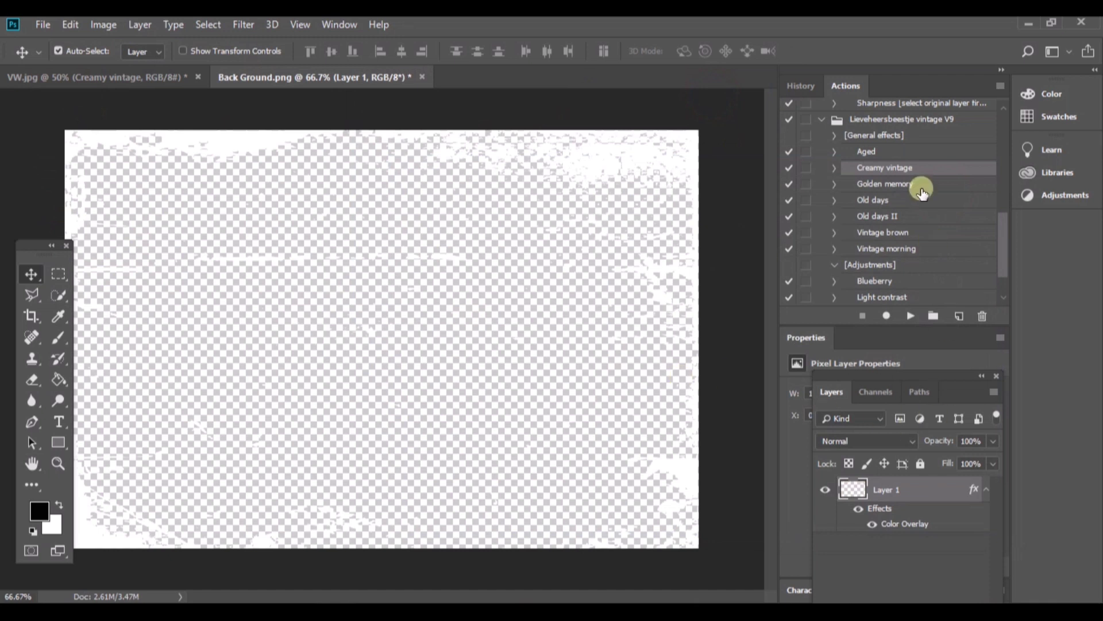
right_click(938, 493)
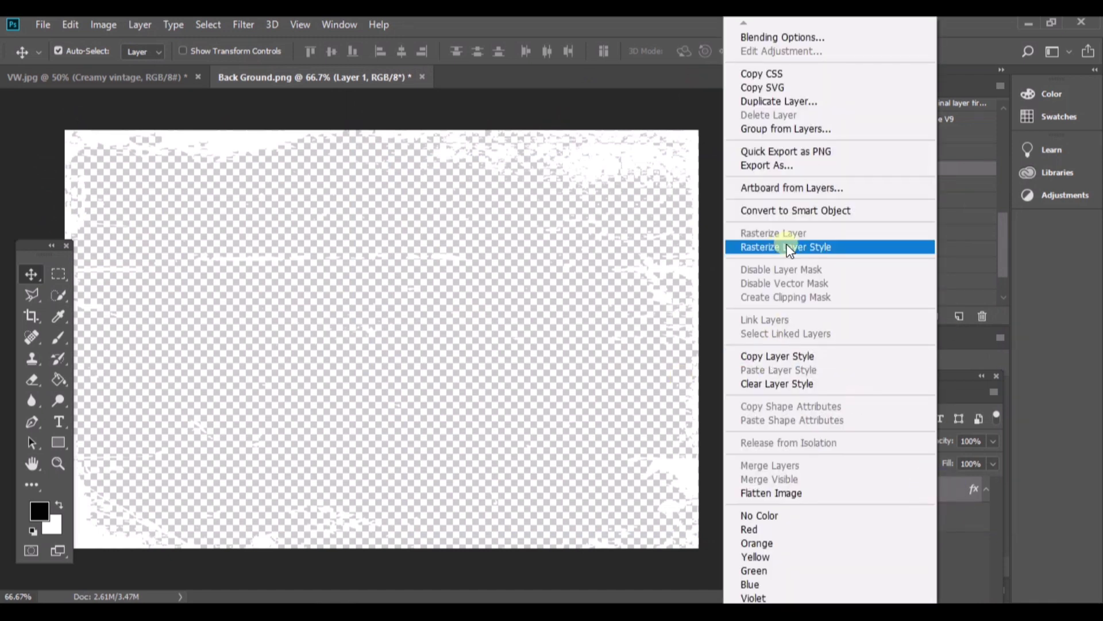
left_click(789, 248)
Cut the entire white grunge texture out of Back Ground.png and paste it into VW.jpg as a new layer
scroll(716, 231, "down", 1)
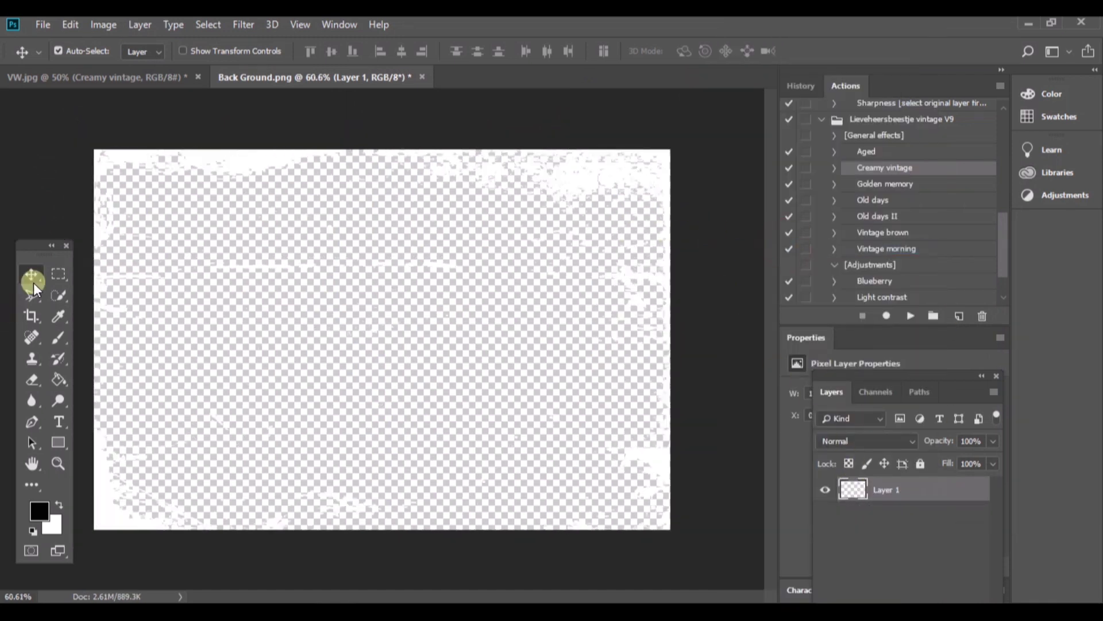
left_click(55, 271)
left_click_drag(88, 127, 689, 595)
key("Delete")
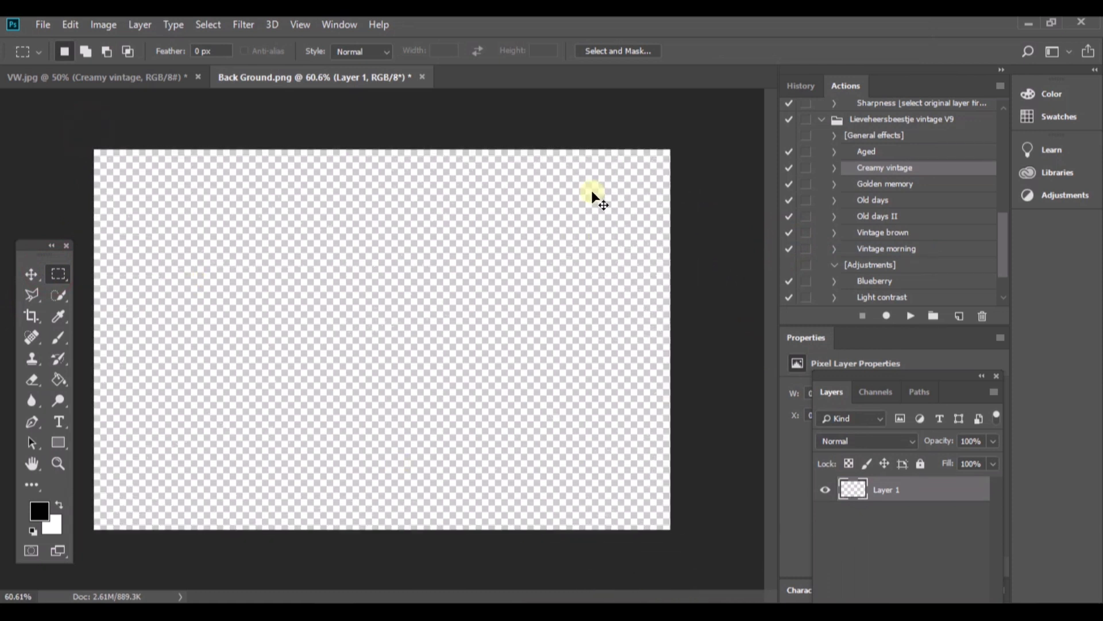
left_click(67, 80)
left_click_drag(253, 282, 247, 279)
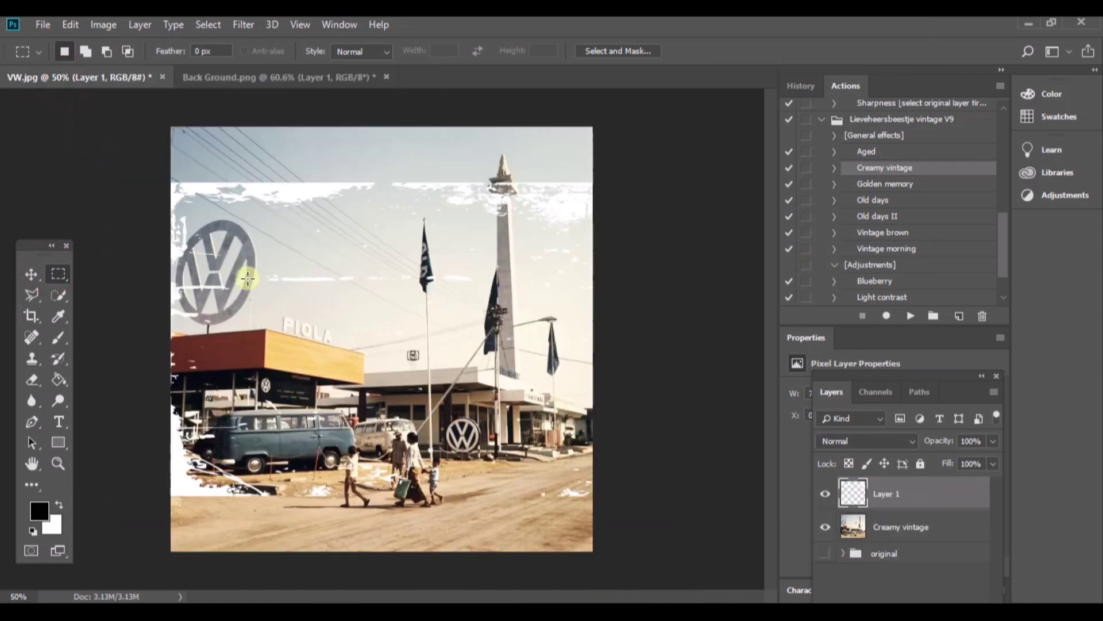
Align the texture with the photo's top-left corner and stretch it to cover the whole photo, about 89% width and 135% height
left_click(27, 278)
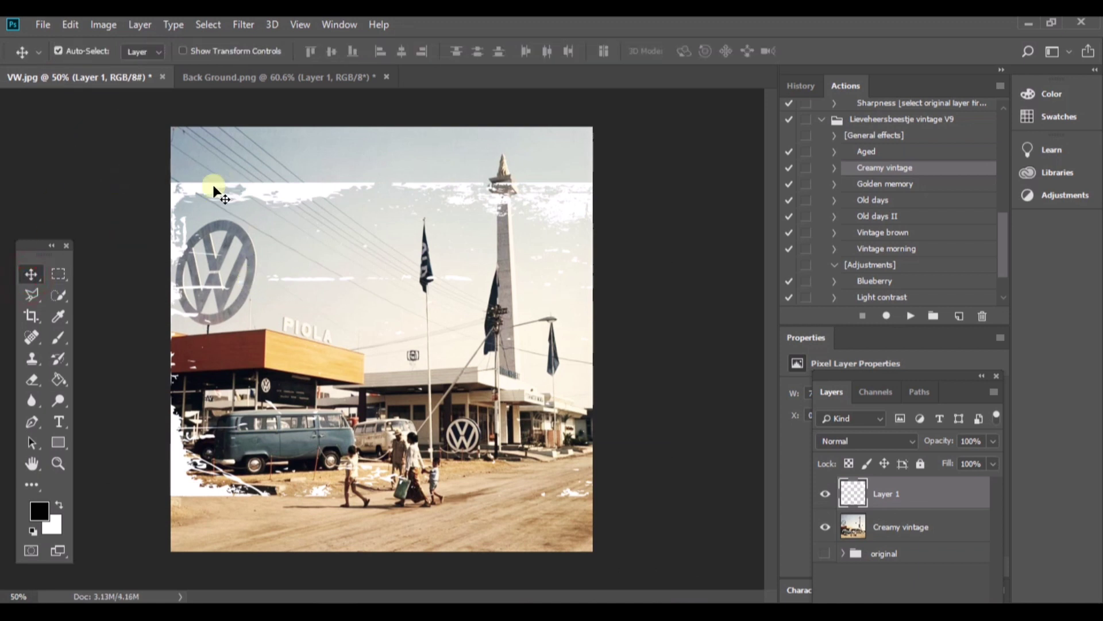
left_click_drag(214, 187, 287, 170)
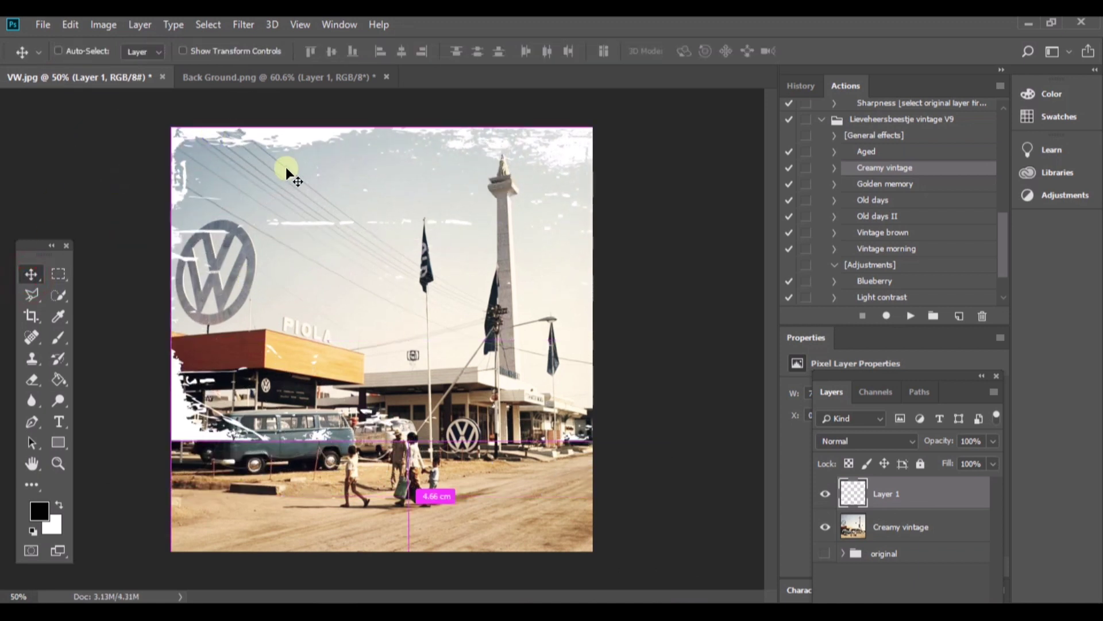
key("ctrl+t")
left_click_drag(655, 281, 593, 281)
left_click_drag(382, 439, 369, 551)
left_click(729, 50)
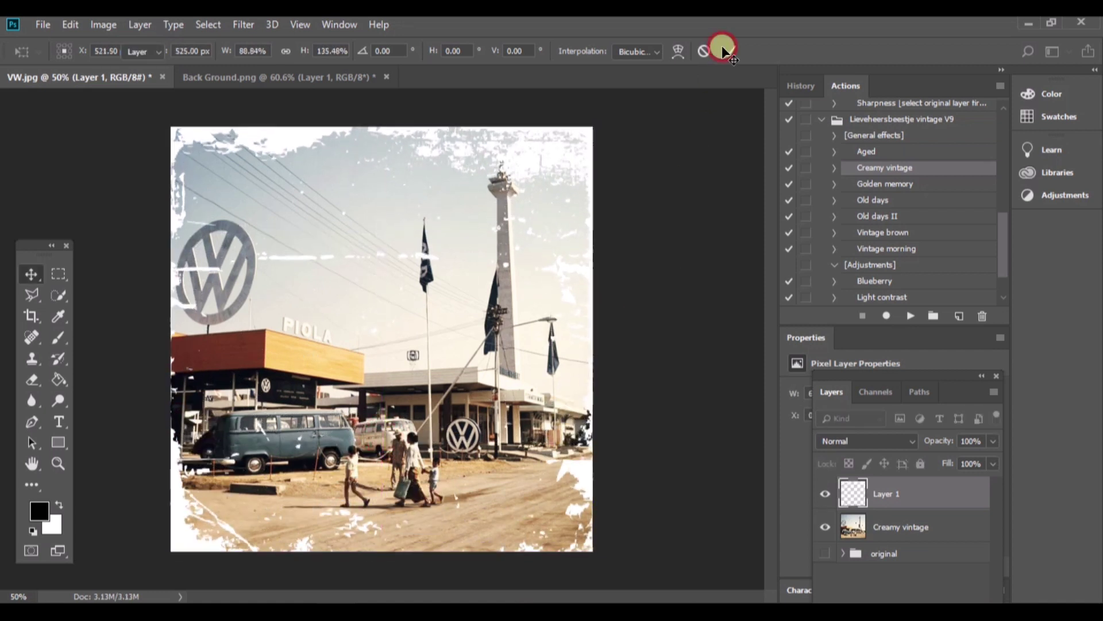
Flip the grunge texture layer horizontally over the VW photo
key("ctrl+t")
right_click(521, 163)
left_click(583, 362)
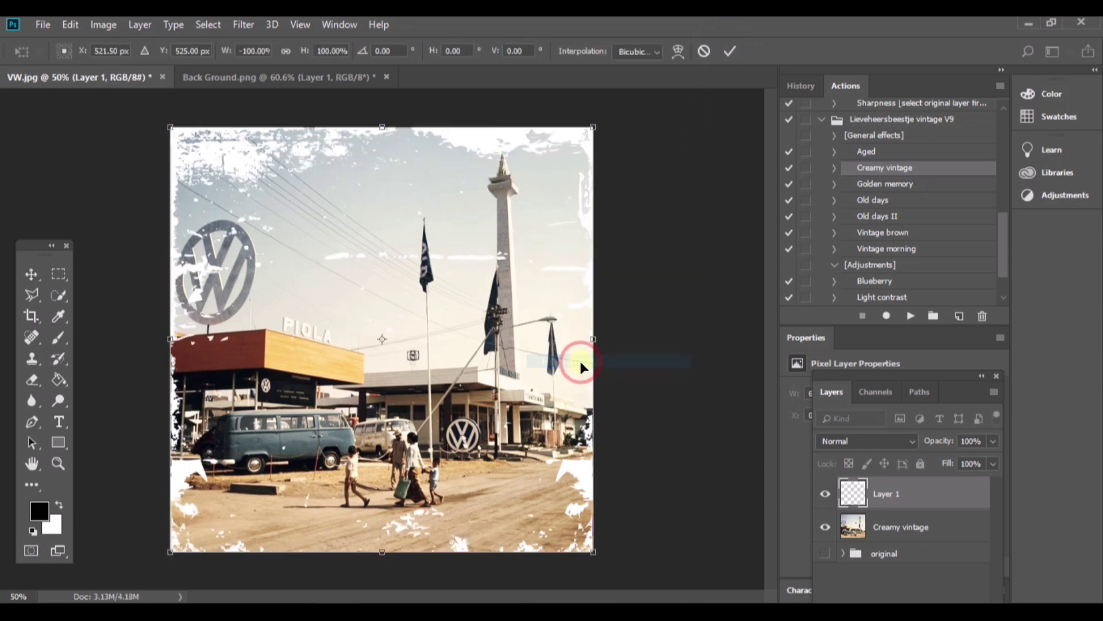
left_click(728, 50)
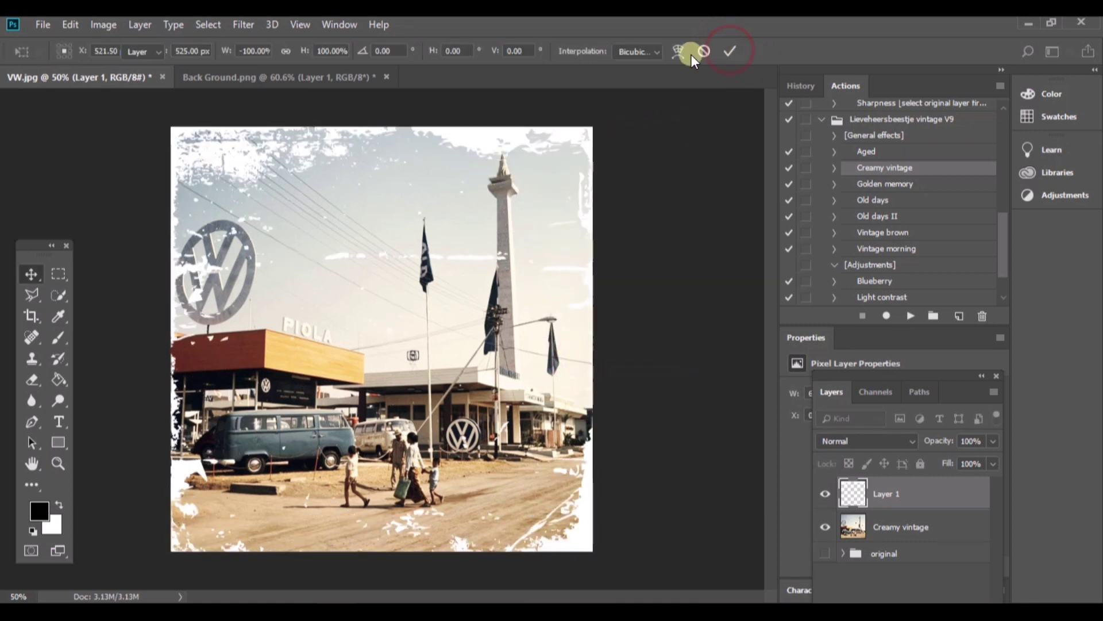
Merge the texture with the photo, select the entire canvas and cut the merged artwork
left_click(126, 25)
left_click(178, 546)
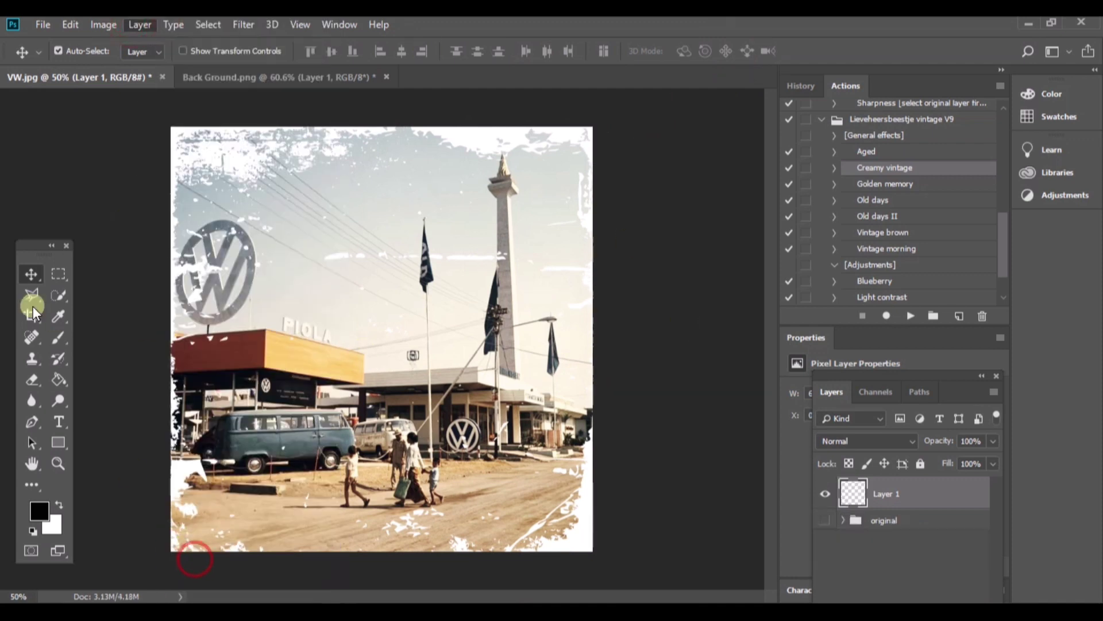
left_click(58, 274)
left_click_drag(159, 110, 657, 591)
key("Delete")
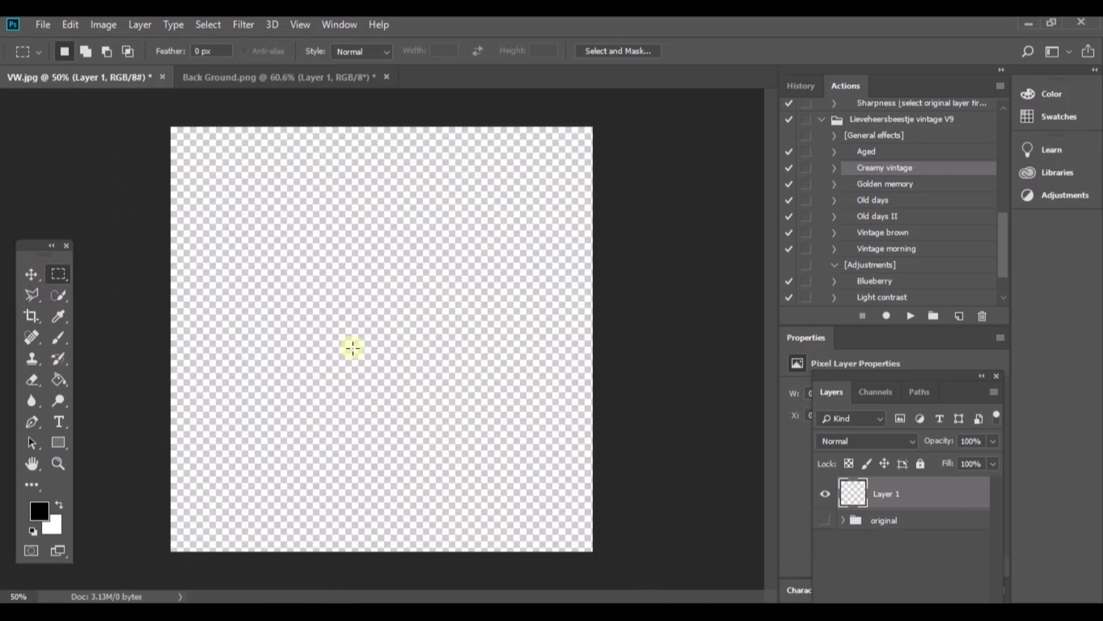
Create a new A4 document of 210 x 297 mm at 300 ppi and paste the cut VW artwork into it
left_click(37, 23)
left_click(46, 25)
left_click(41, 26)
left_click(300, 148)
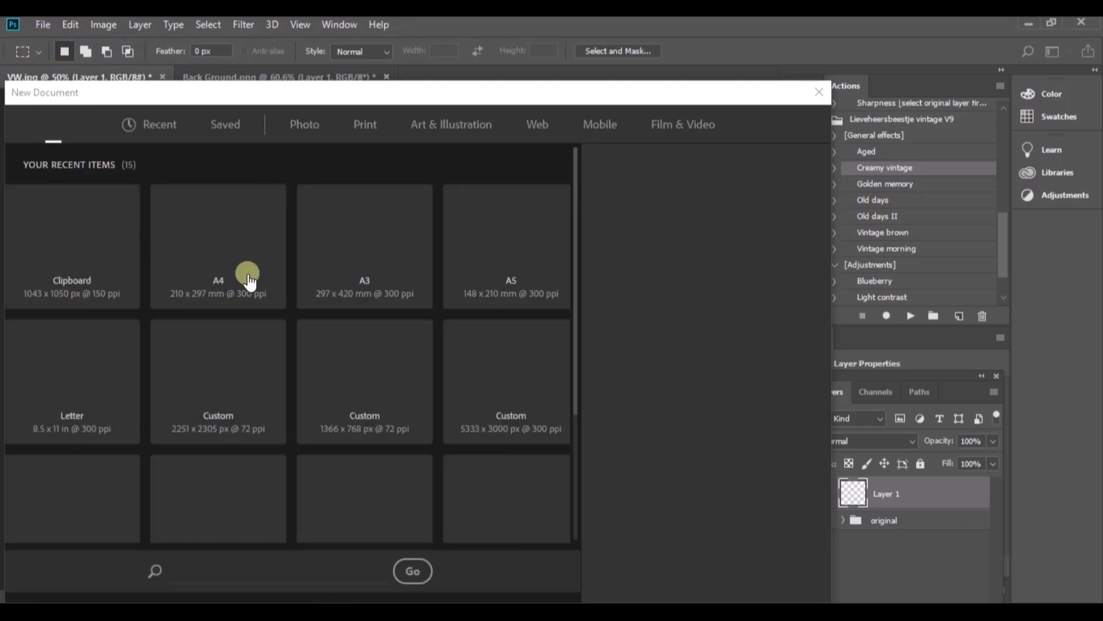
left_click(249, 269)
left_click(712, 574)
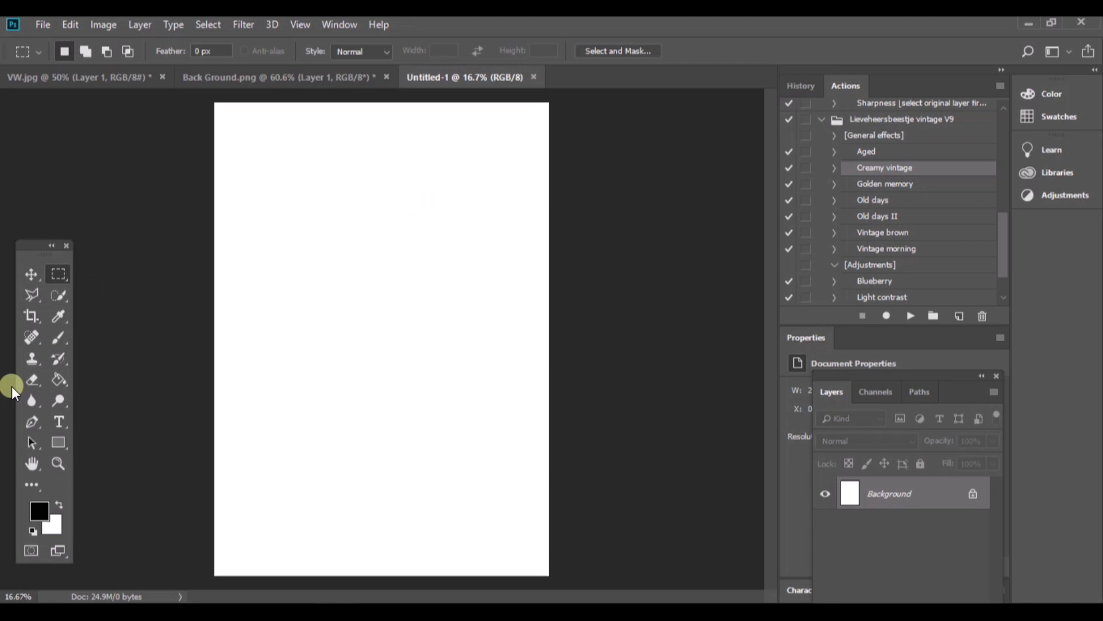
key("ctrl+v")
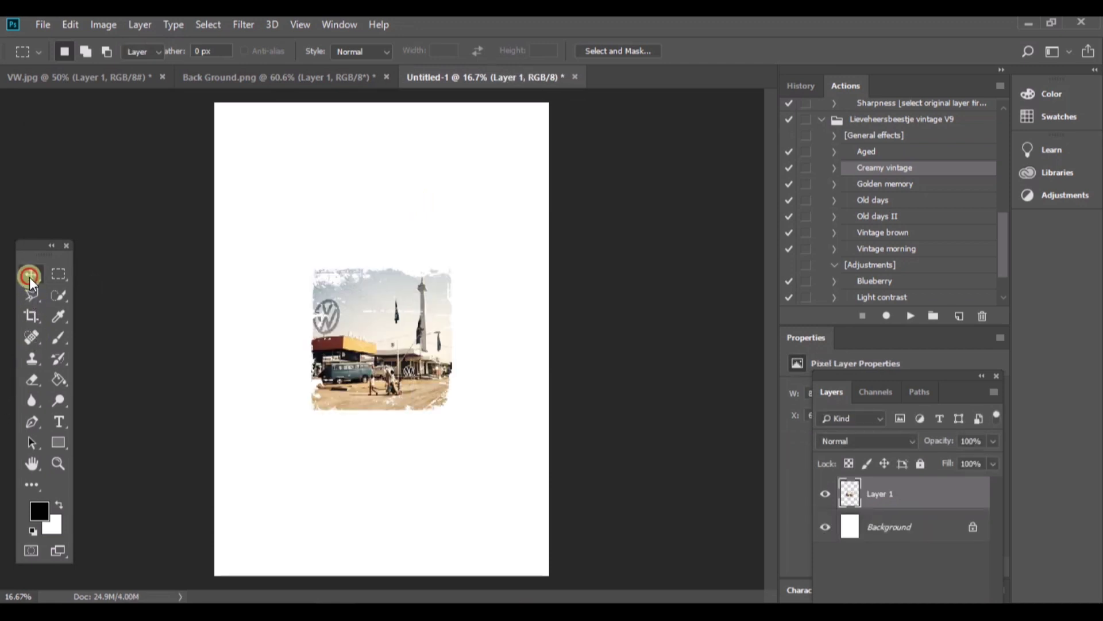
Move the VW artwork to the top-left corner of the A4 page and scale it to about 237% to span the page width
left_click(30, 277)
left_click_drag(358, 361, 260, 191)
key("ctrl+t")
left_click_drag(355, 242, 596, 398)
left_click_drag(591, 398, 591, 396)
left_click(730, 51)
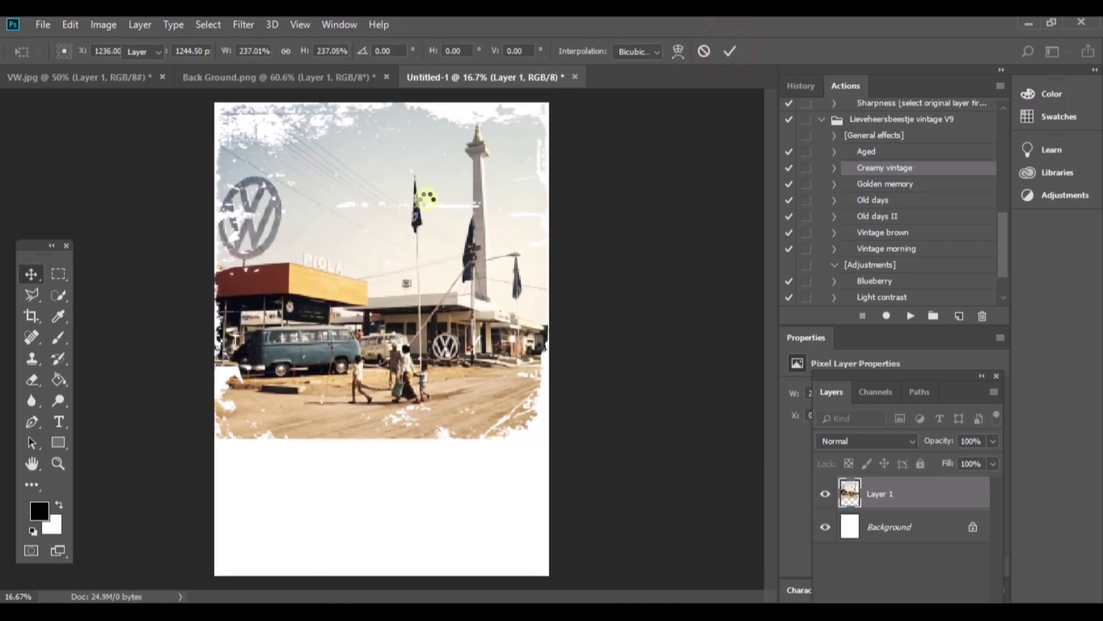
key("ctrl+t")
left_click(730, 50)
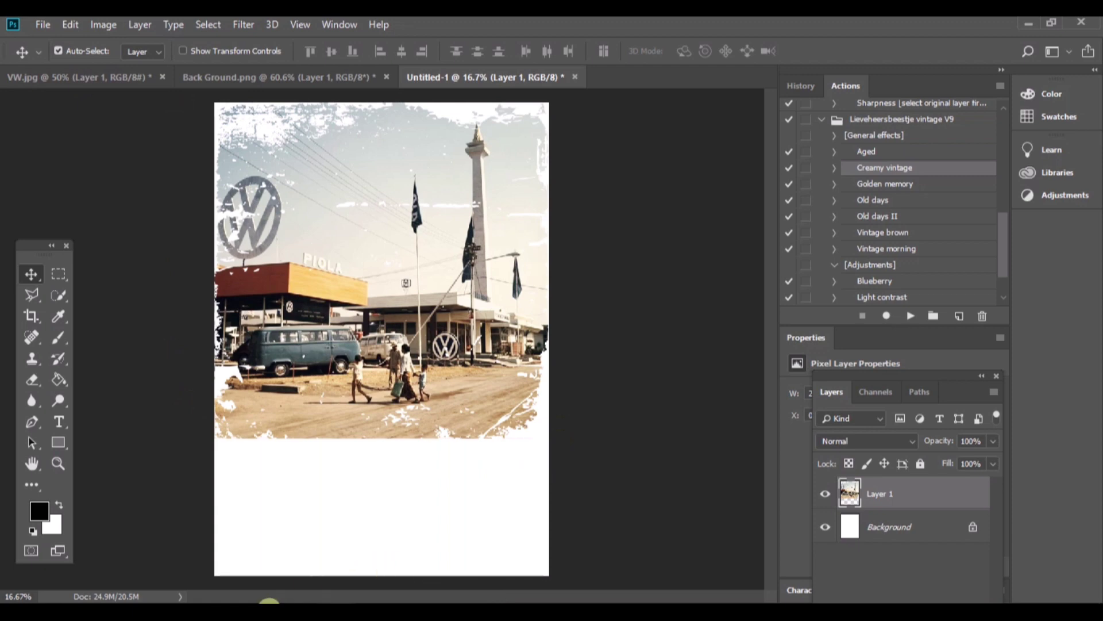
Open the Look Back lettering image from the Kaos Jadoel folder
left_click(43, 24)
left_click(58, 55)
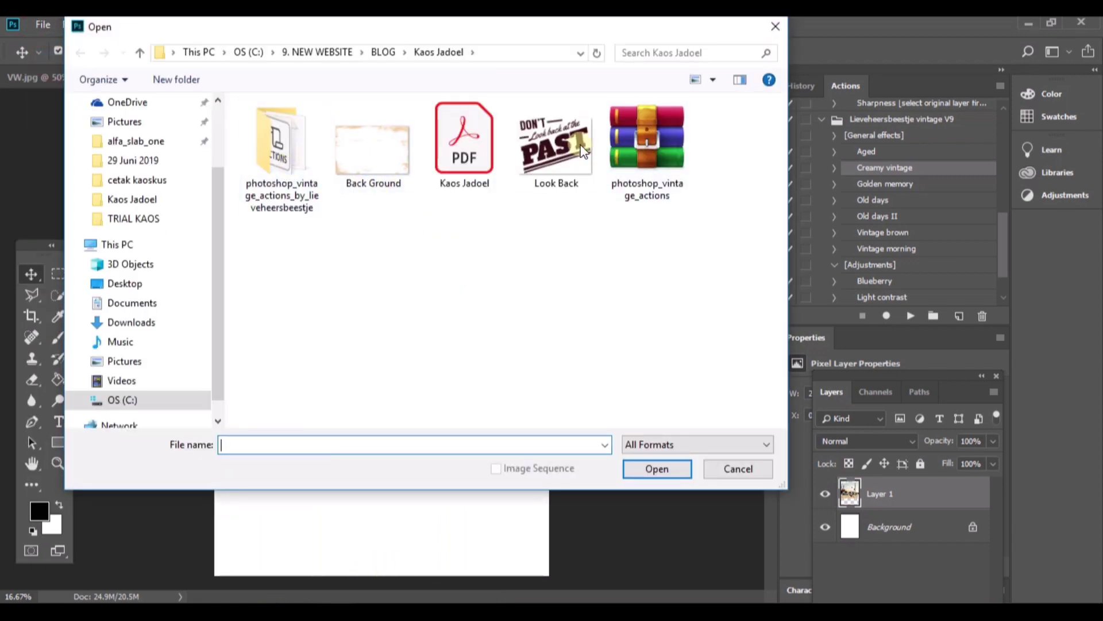
double_click(574, 144)
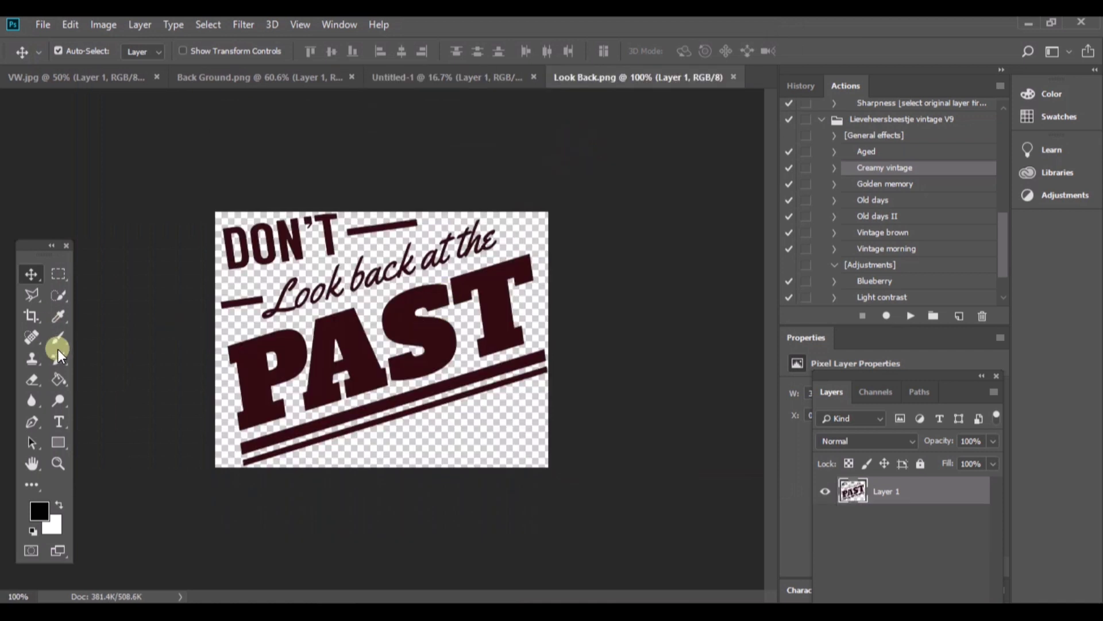
Cut the whole Look Back lettering out of its image and paste it into the A4 document
left_click(58, 274)
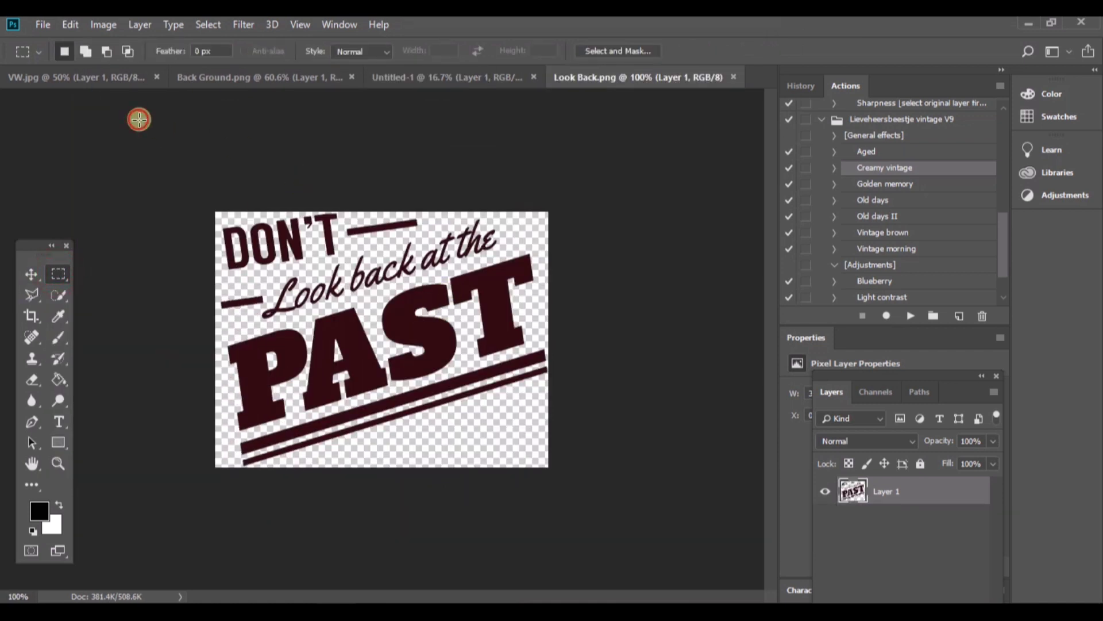
left_click_drag(137, 118, 640, 520)
key("ctrl+x")
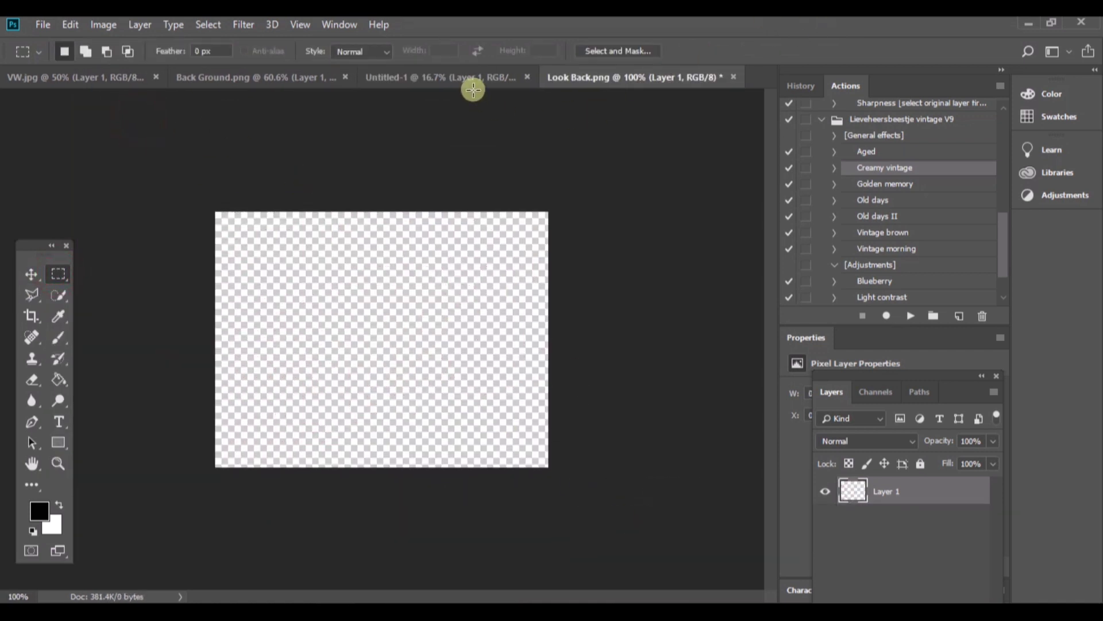
left_click(389, 83)
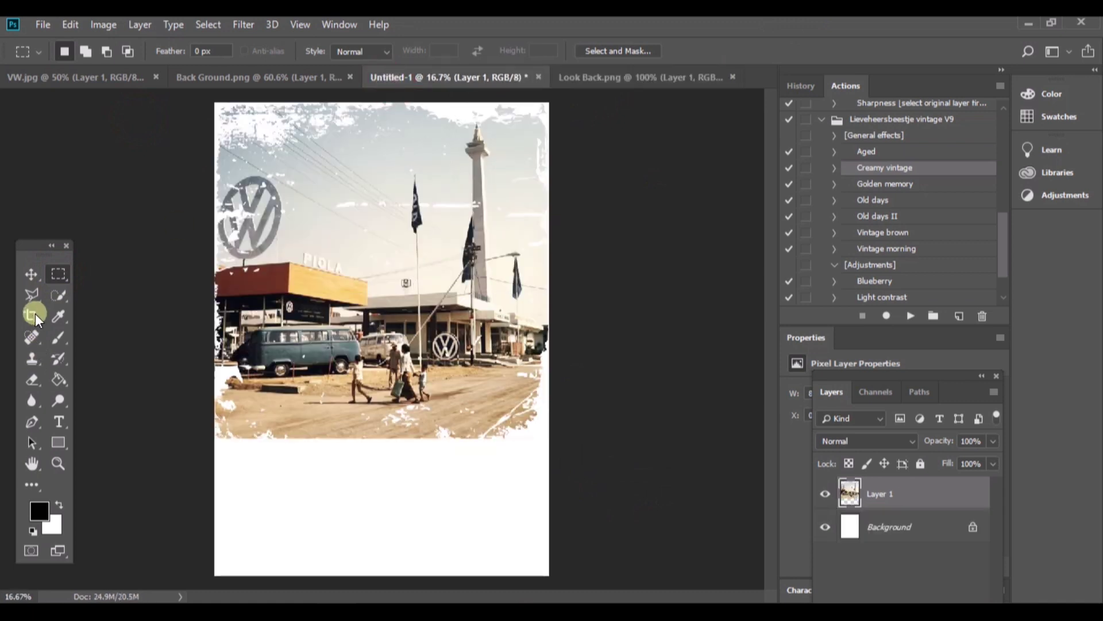
left_click(31, 273)
key("ctrl+v")
Place the lettering just below the photo's lower-right corner and apply a free transform to it
left_click_drag(392, 350, 514, 444)
key("ctrl+t")
left_click(730, 52)
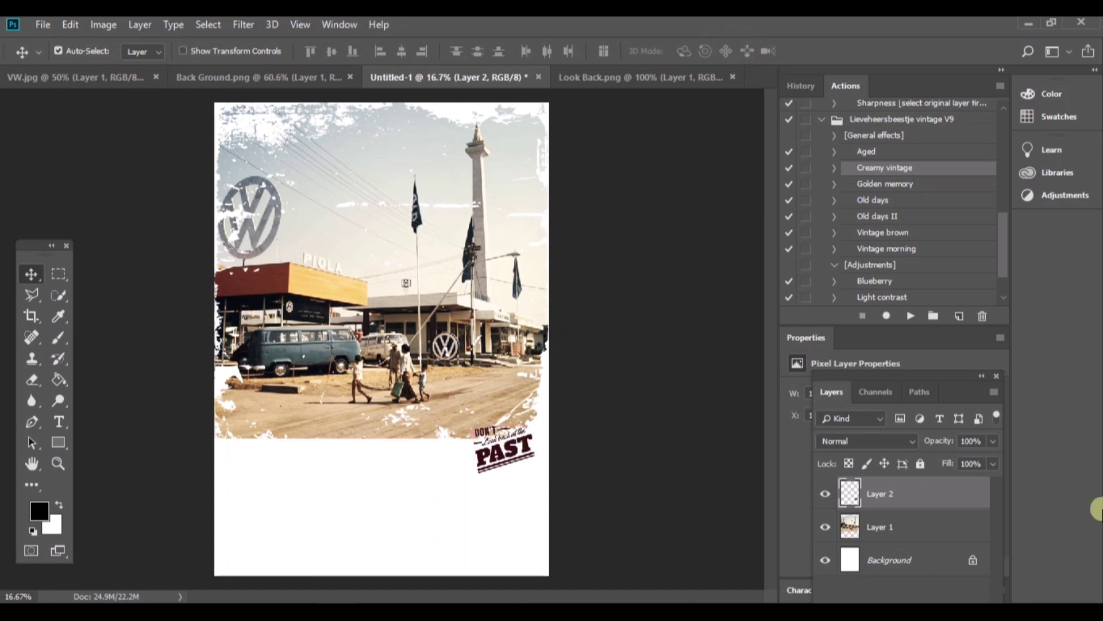
Merge the lettering layer with the VW artwork layer, leaving the Background separate
left_click(924, 520, "shift")
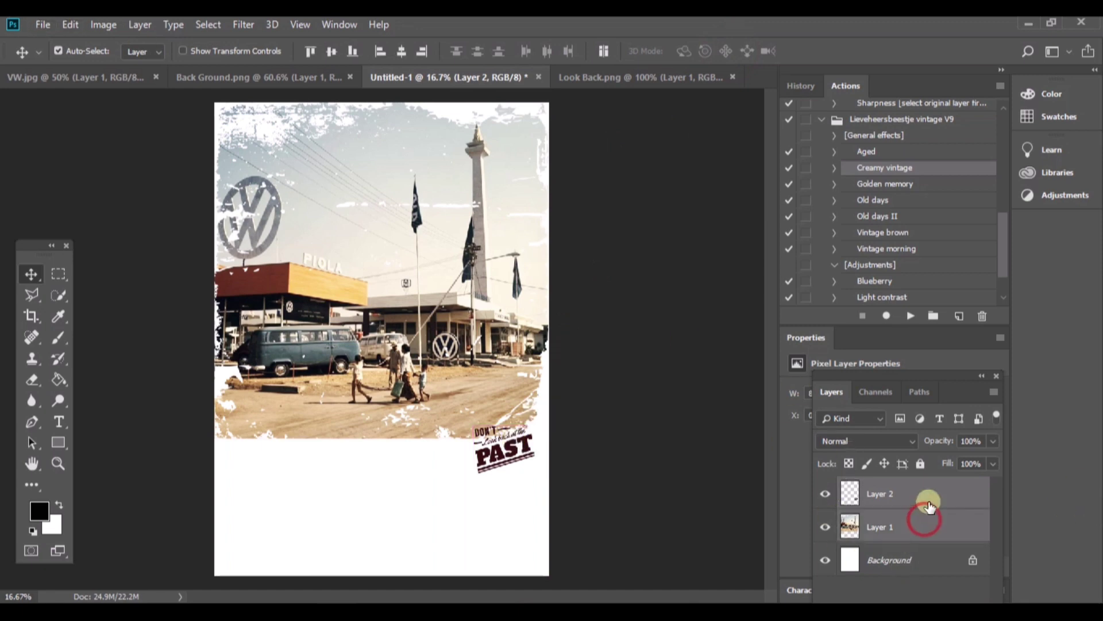
right_click(929, 504)
left_click(768, 467)
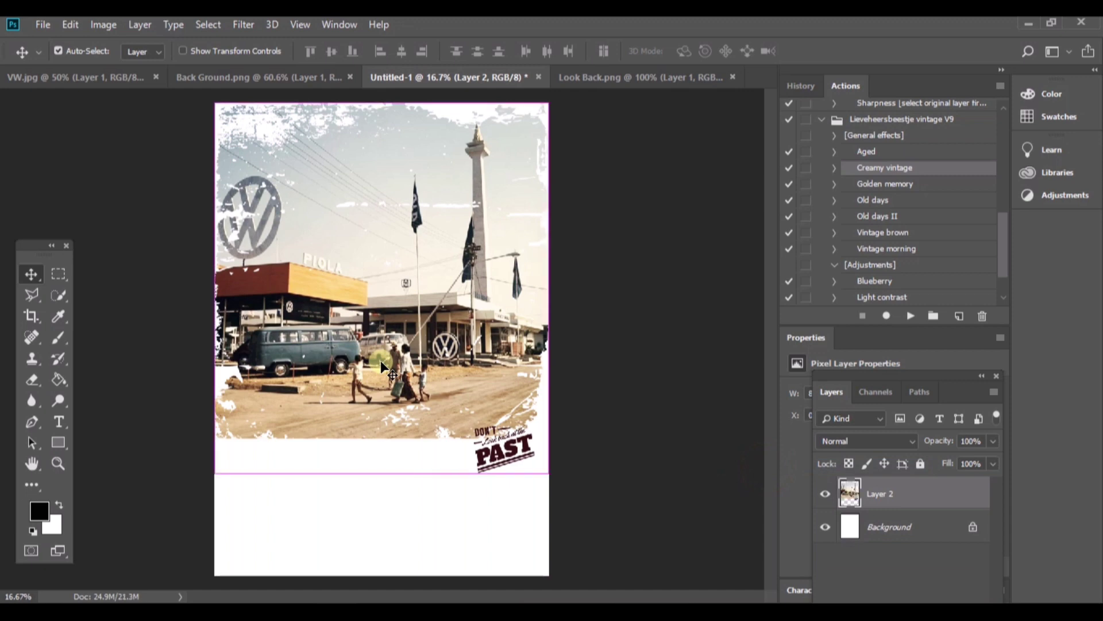
Flip the entire canvas horizontally to mirror the design
left_click(58, 50)
left_click(99, 23)
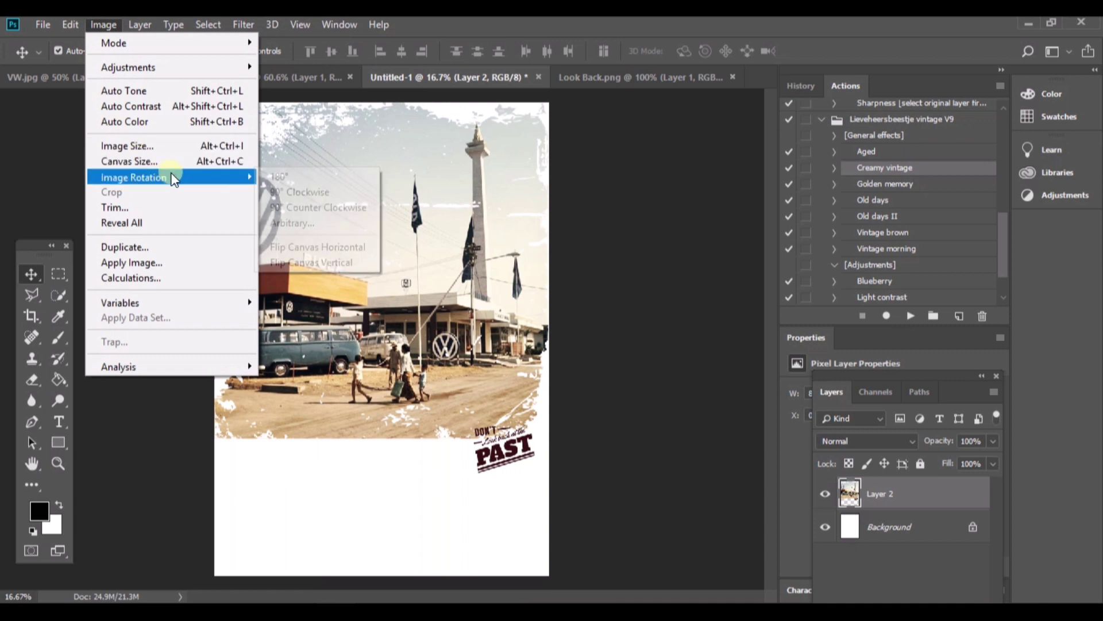
mouse_move(247, 177)
left_click(353, 240)
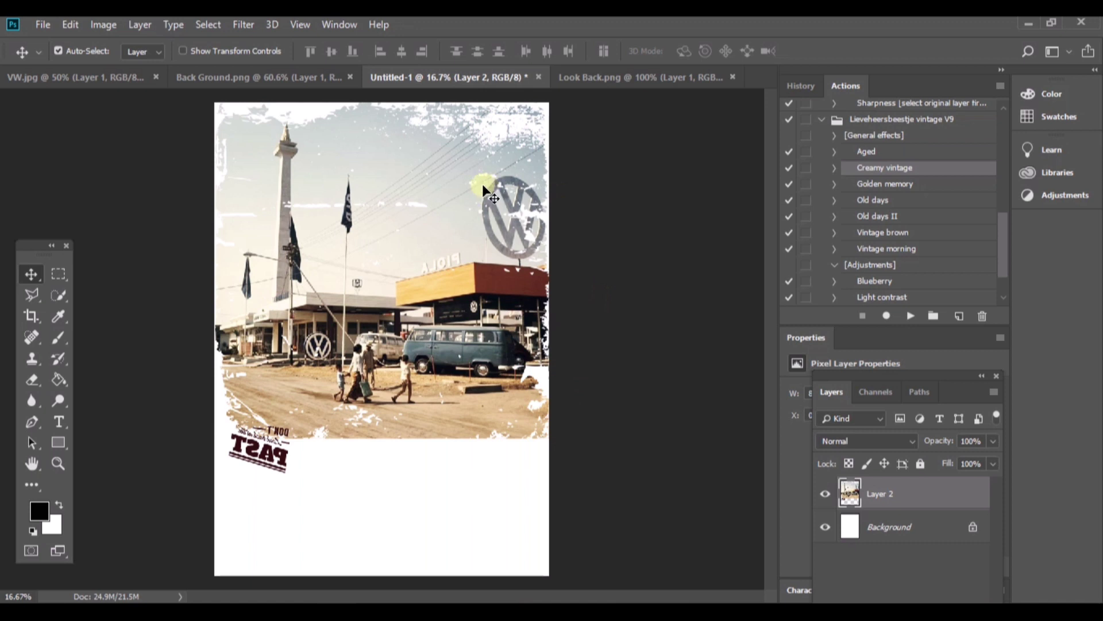
Set up the print on the FUJI XEROX DocuPrint CP115/118 w, accepting one colour copy on A4 Labels paper
left_click(43, 27)
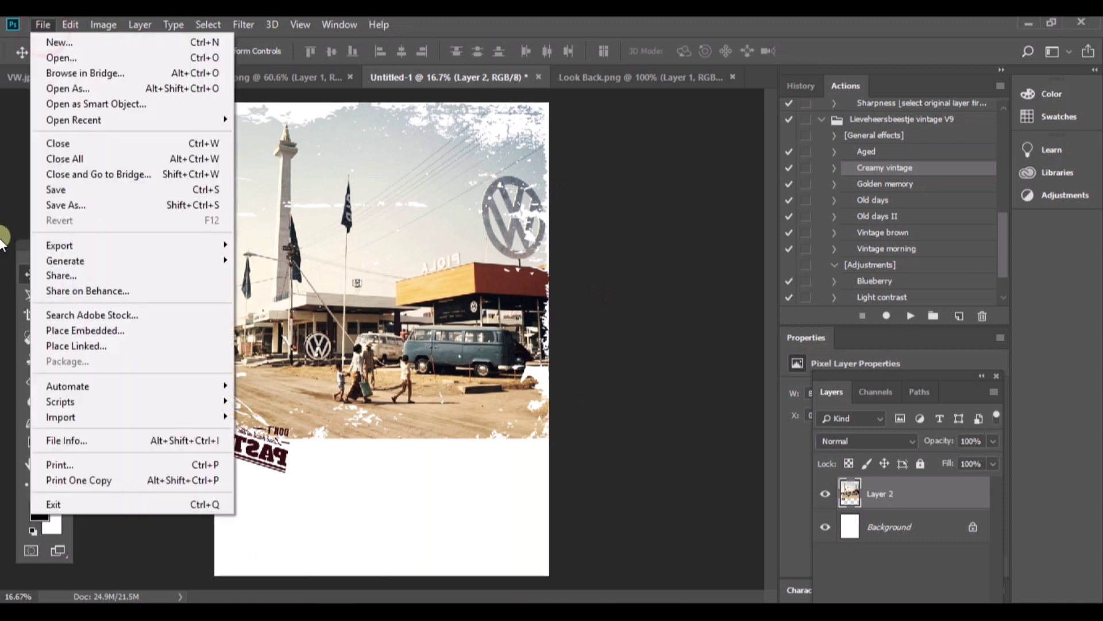
left_click(84, 463)
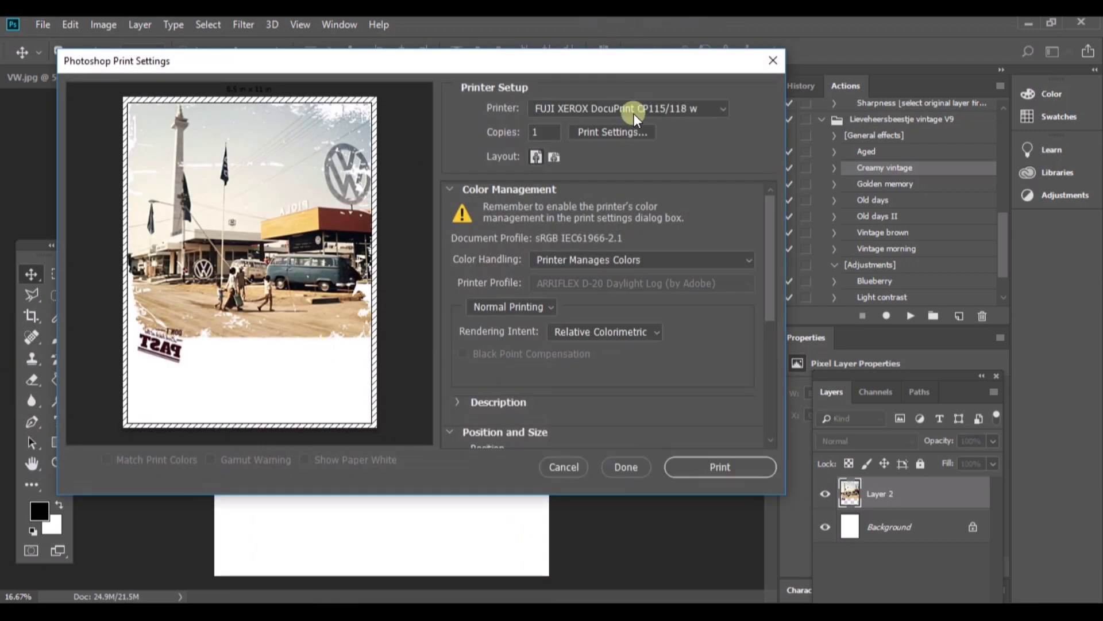
left_click(601, 134)
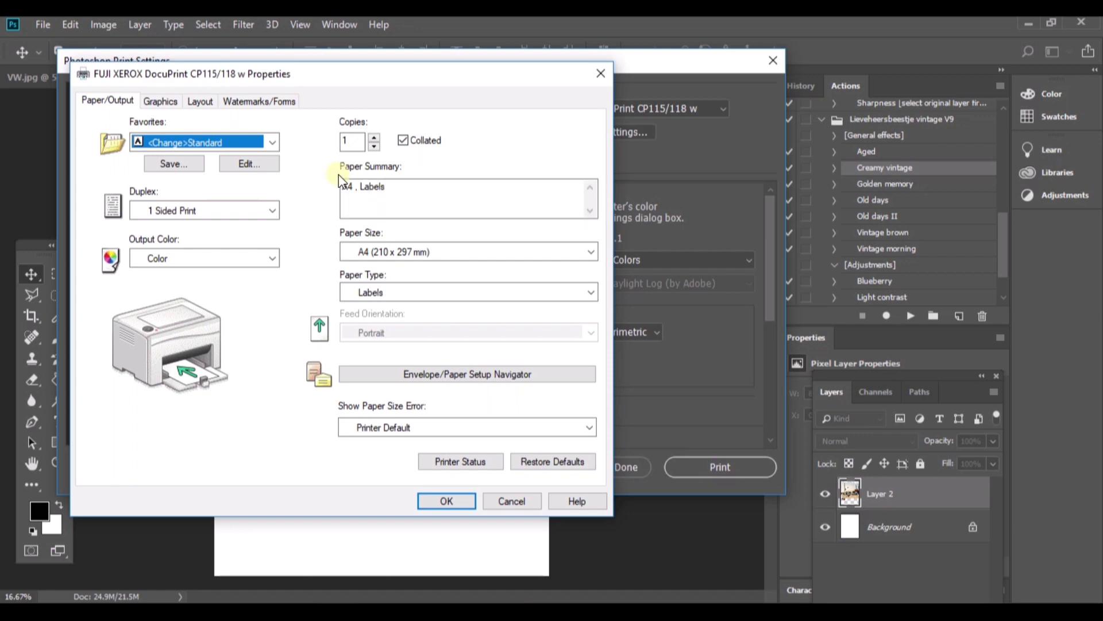
left_click(446, 501)
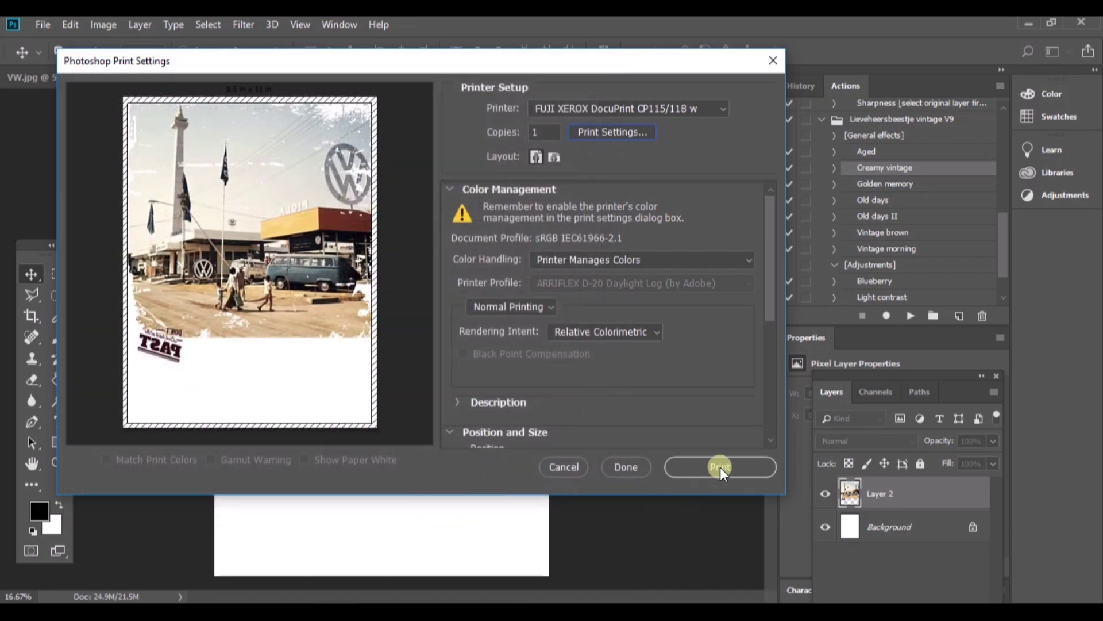